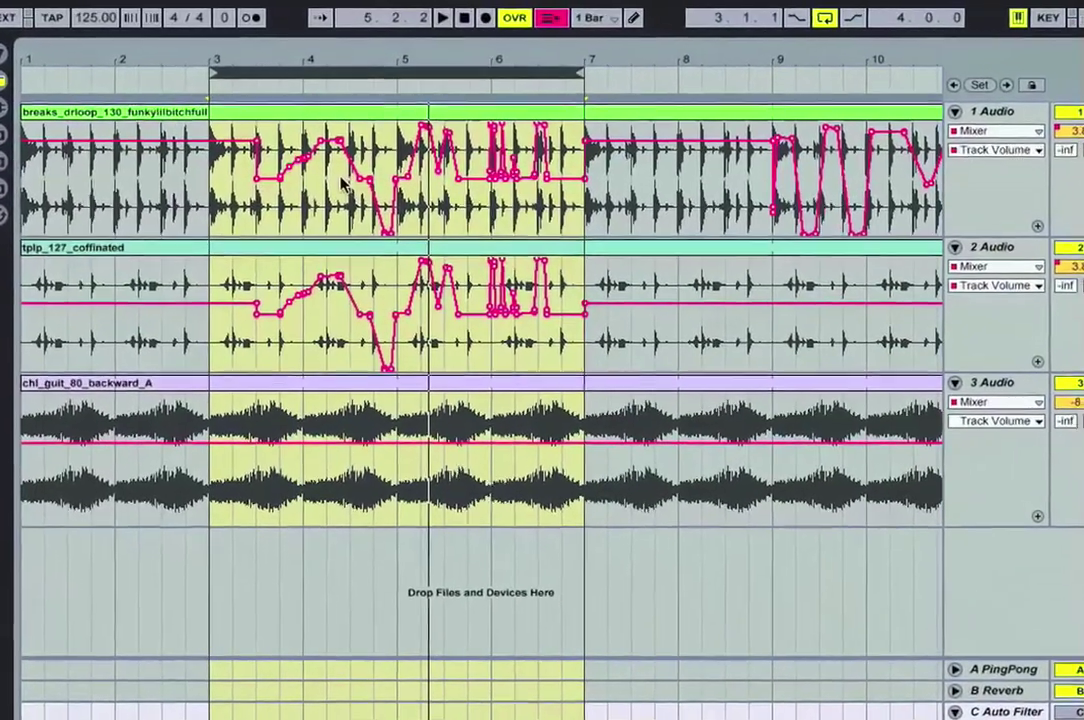
Set Track 1's automation device to Mixer, viewing Track Volume and then Track Panning.
{"action": "mouse_move", "coordinate": [298, 136]}
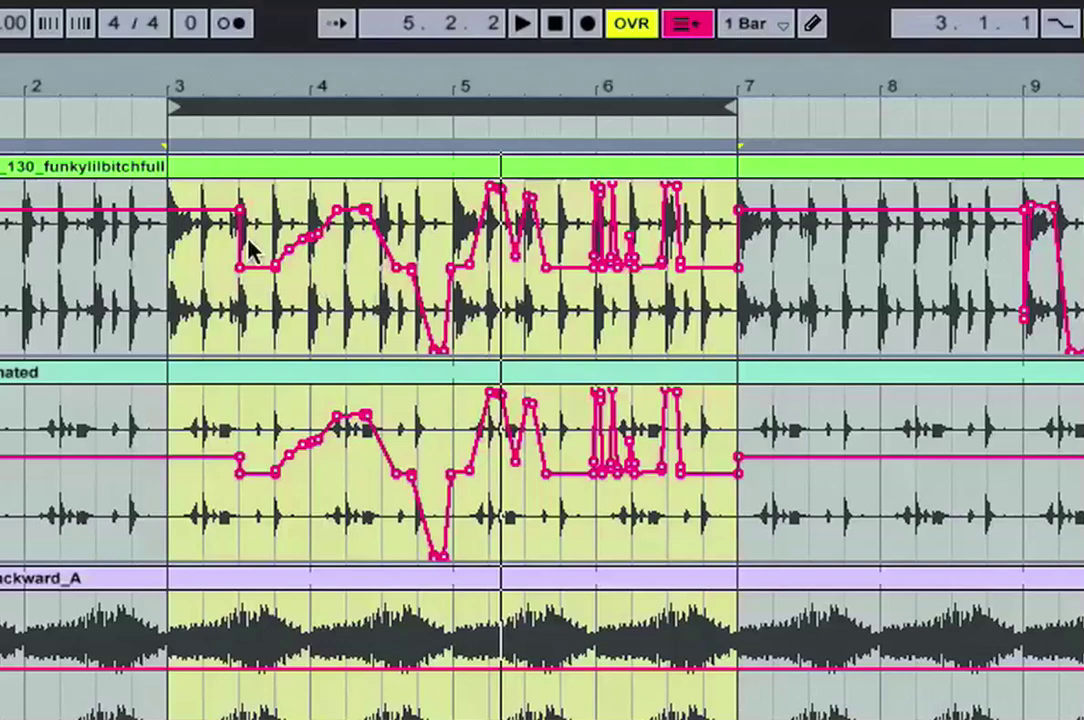
{"action": "mouse_move", "coordinate": [249, 268]}
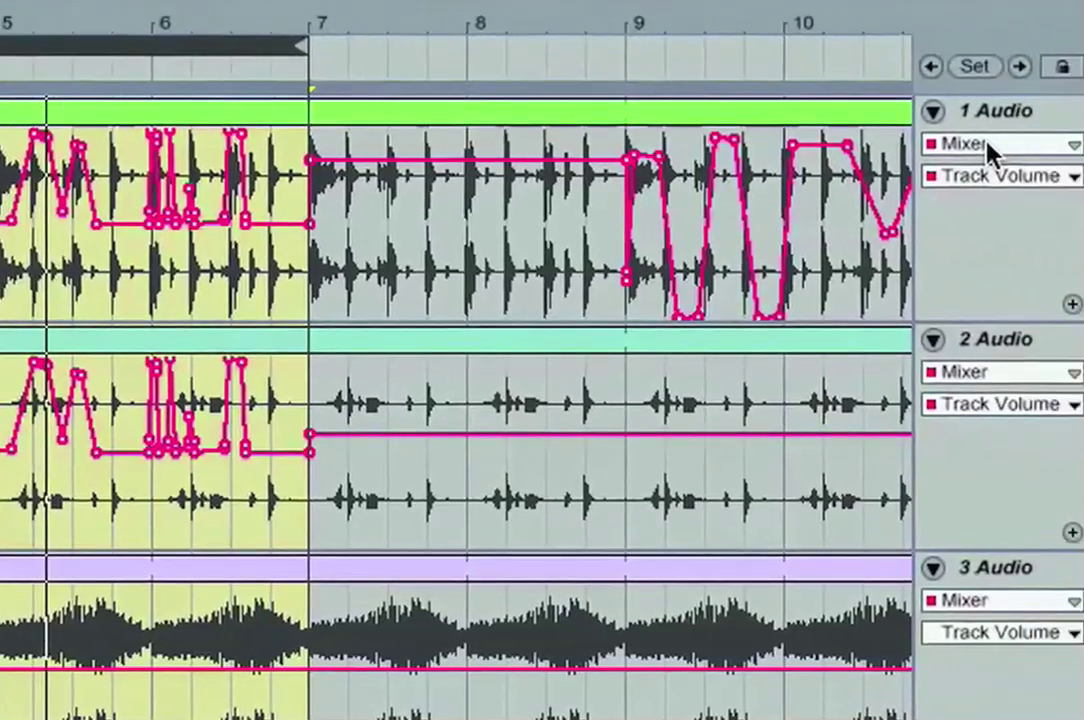
{"action": "left_click", "coordinate": [988, 148]}
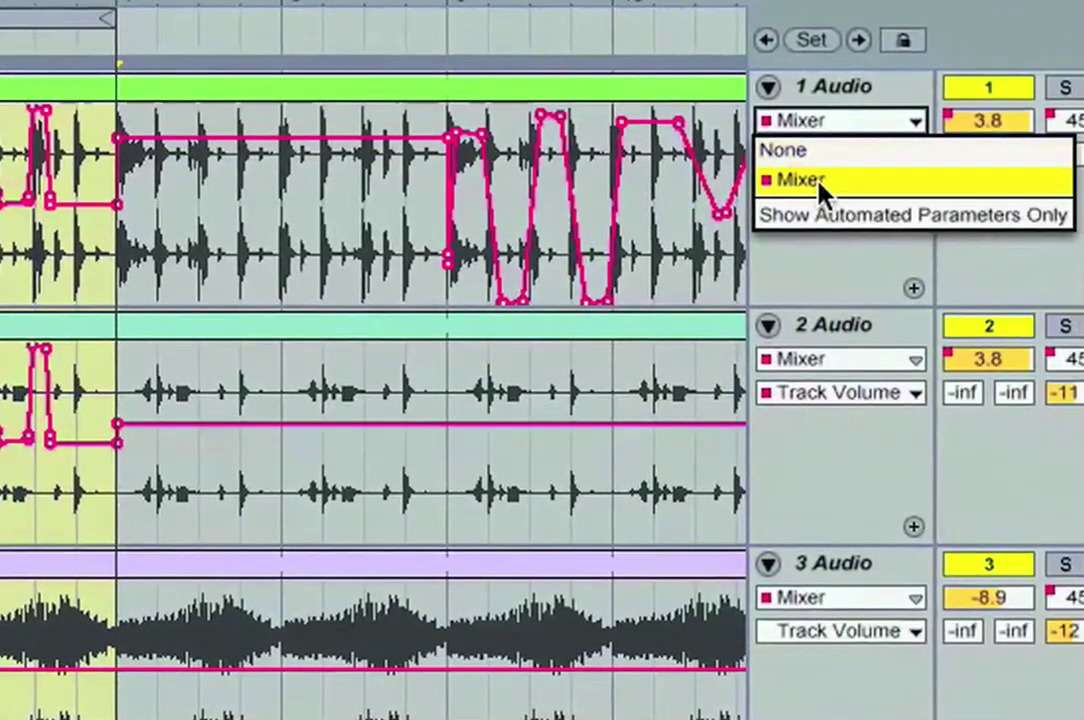
{"action": "left_click", "coordinate": [988, 200]}
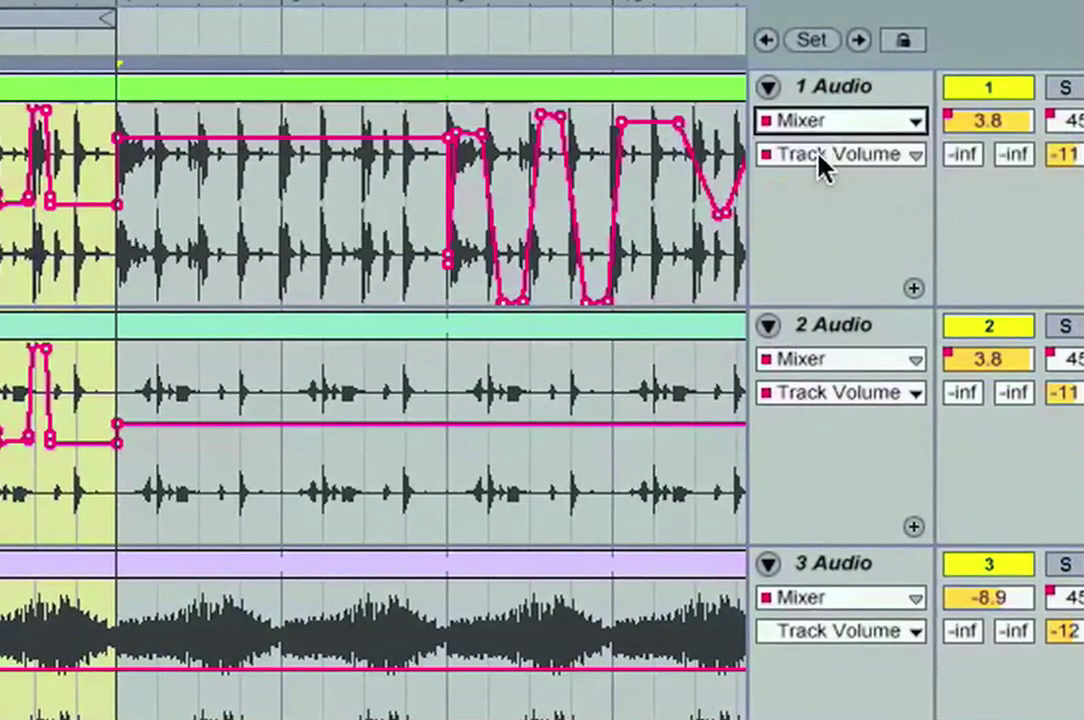
{"action": "left_click", "coordinate": [818, 158]}
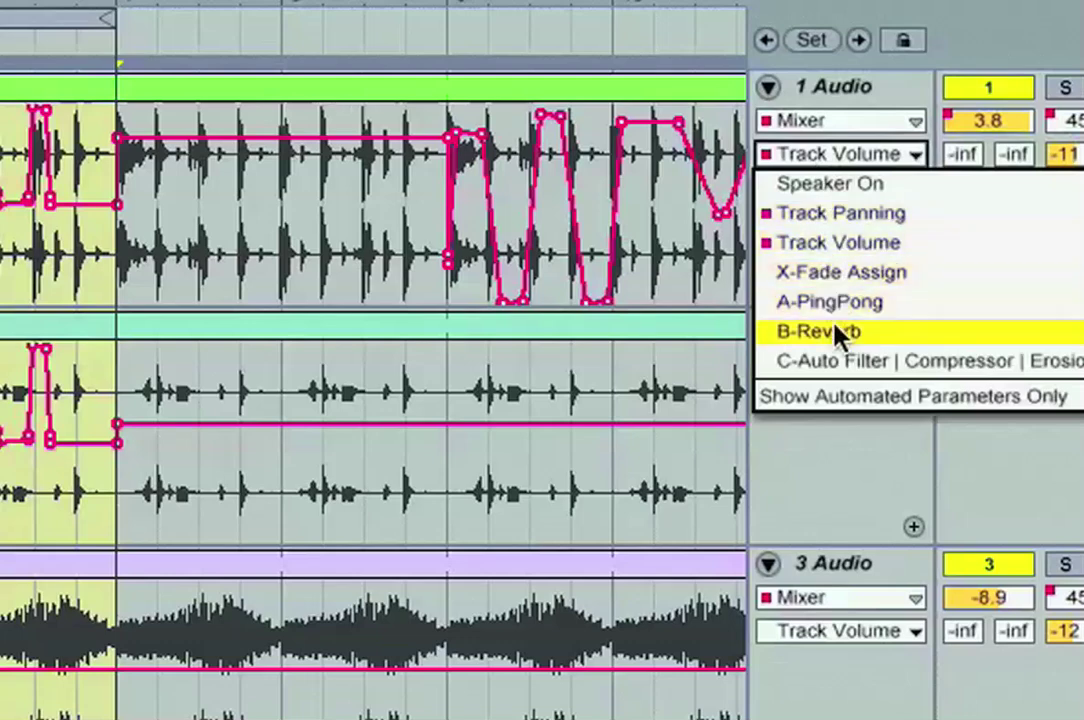
{"action": "left_click", "coordinate": [821, 252]}
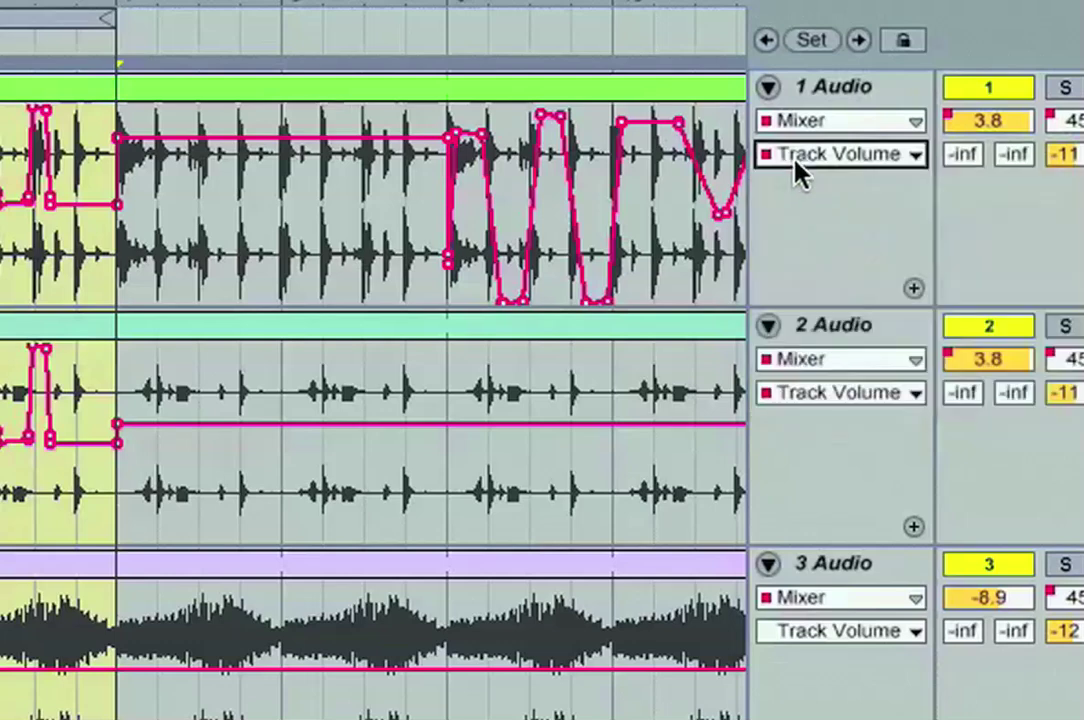
{"action": "left_click", "coordinate": [800, 172]}
{"action": "left_click", "coordinate": [811, 213]}
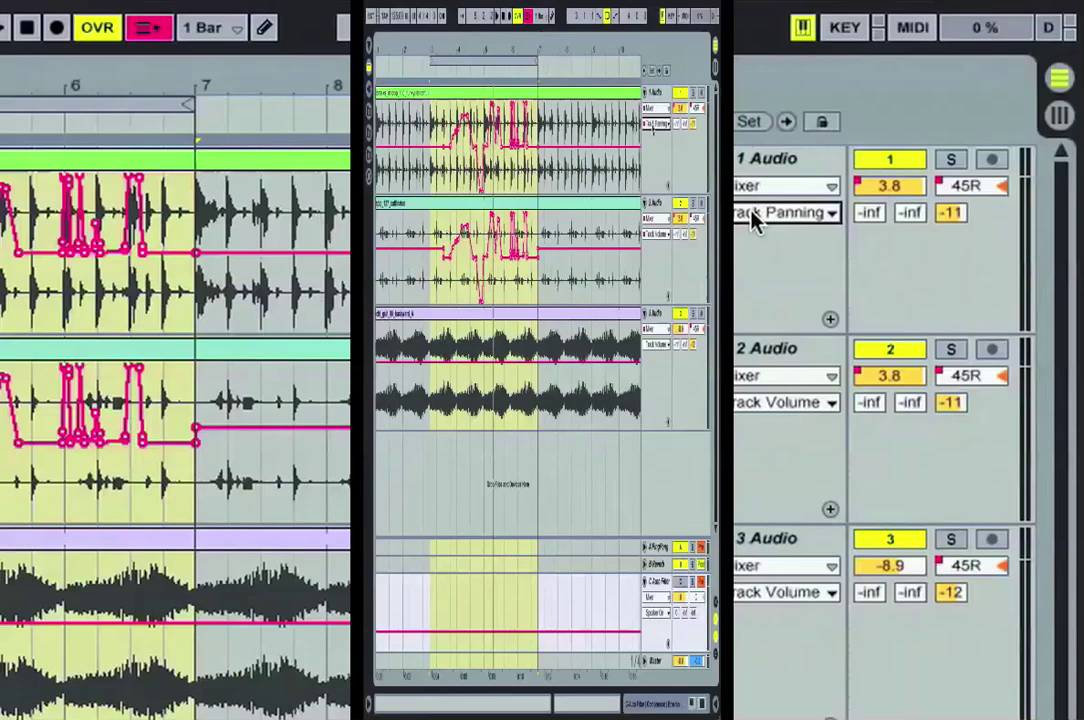
Switch Track 1 back to Track Volume, select bars 3–7 and open the context menu.
{"action": "left_click", "coordinate": [858, 123]}
{"action": "left_click", "coordinate": [770, 283]}
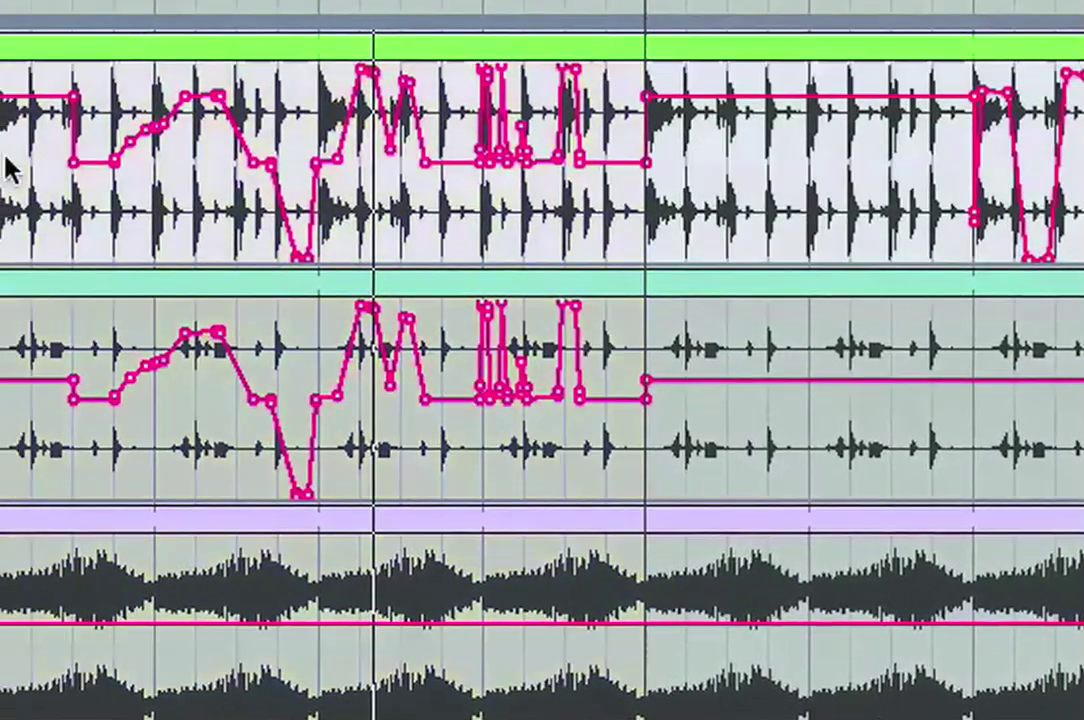
{"action": "left_click_drag", "start_coordinate": [53, 140], "coordinate": [740, 130]}
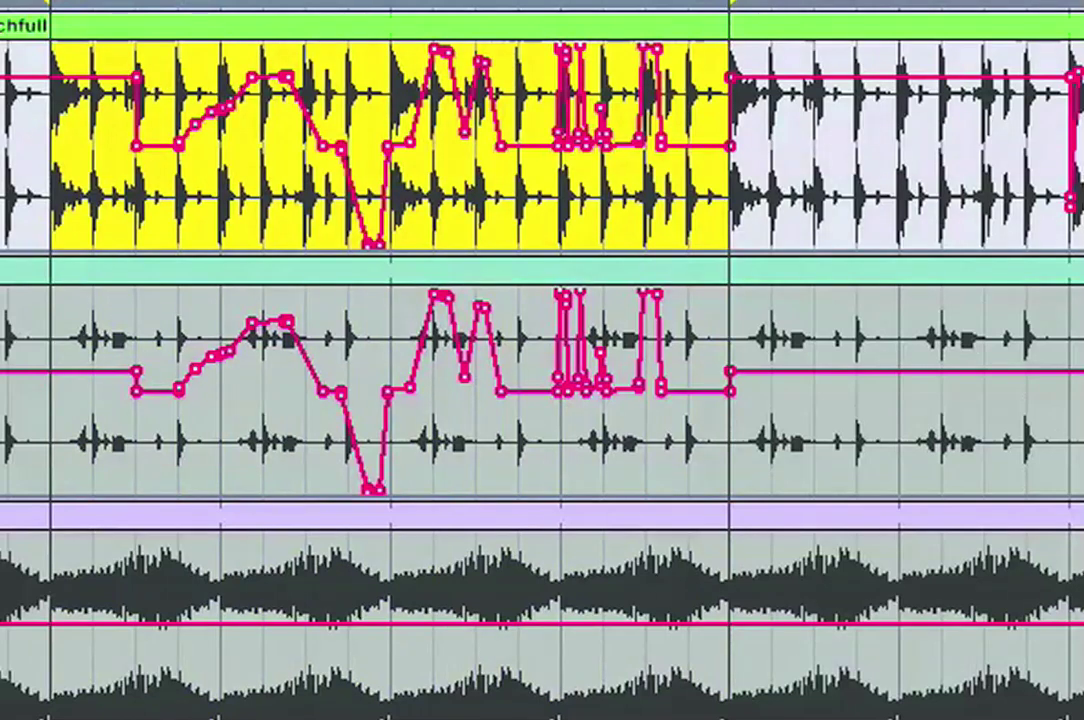
{"action": "right_click", "coordinate": [240, 168]}
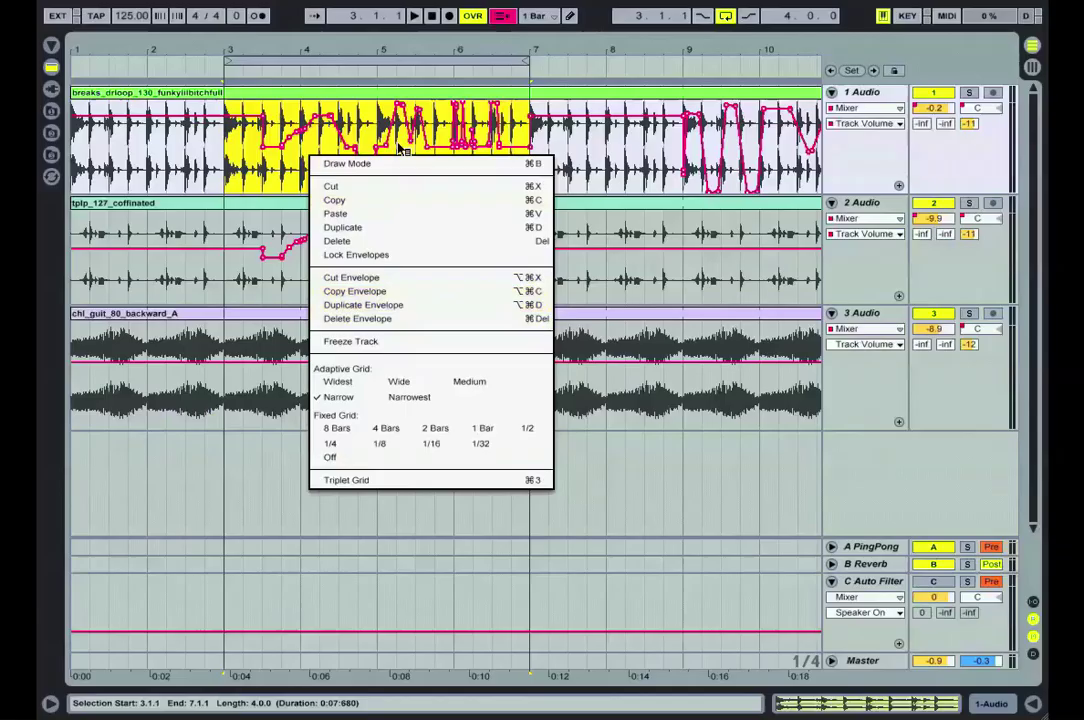
Select track 3 and check its context menu, then close it.
{"action": "left_click", "coordinate": [437, 467]}
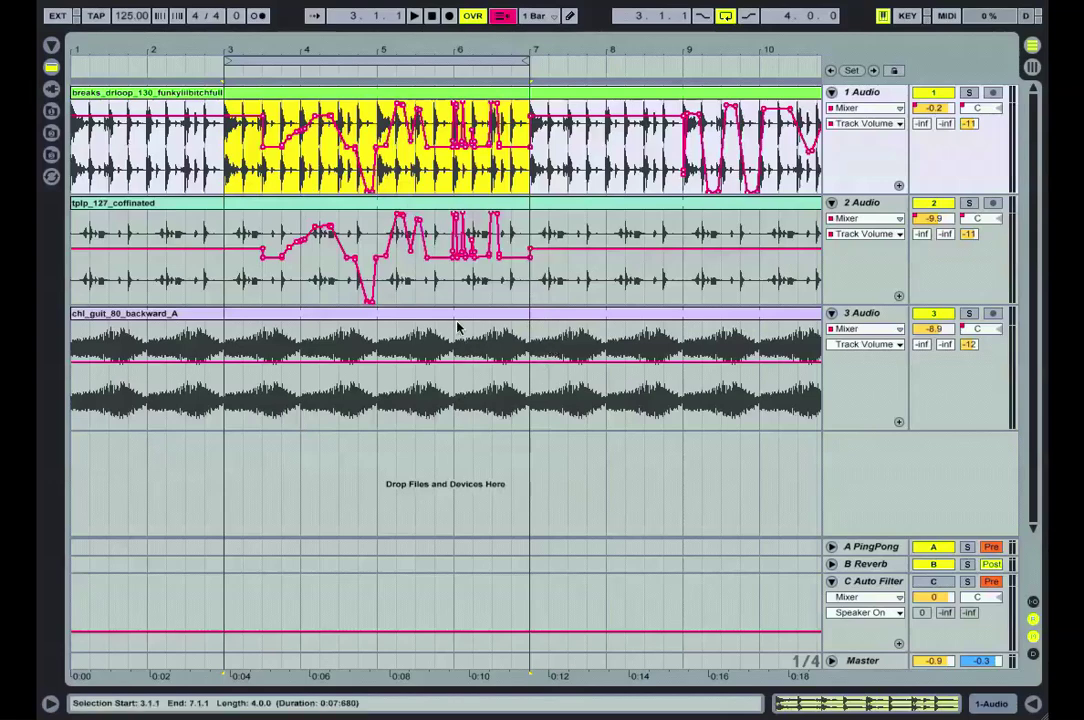
{"action": "left_click", "coordinate": [845, 314]}
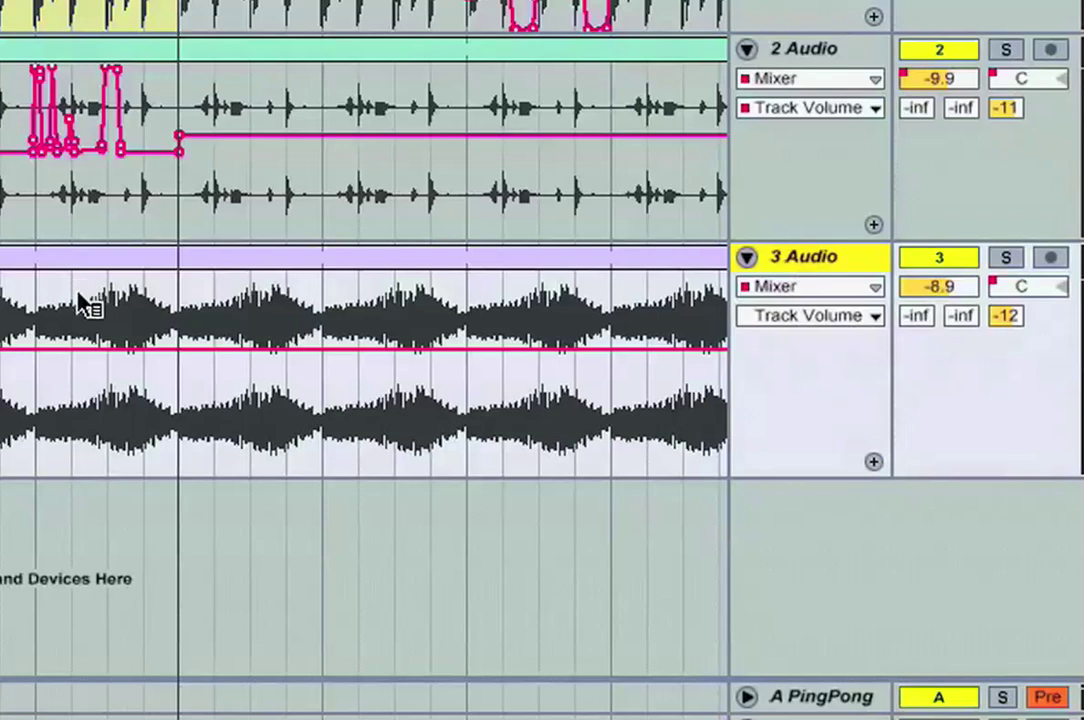
{"action": "right_click", "coordinate": [80, 297]}
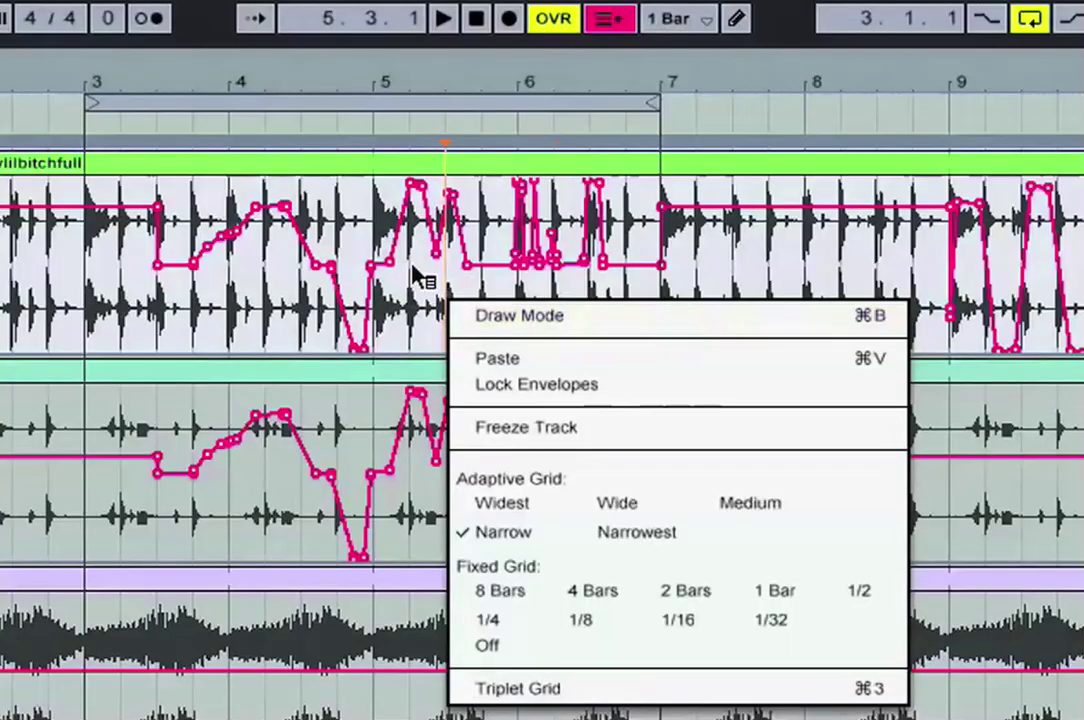
{"action": "left_click", "coordinate": [347, 240]}
Select bars 3–7 on Track 1 and cut the volume envelope there.
{"action": "mouse_move", "coordinate": [85, 268]}
{"action": "left_mouse_down"}
{"action": "mouse_move", "coordinate": [400, 312]}
{"action": "mouse_move", "coordinate": [670, 331]}
{"action": "left_mouse_up"}
{"action": "right_click", "coordinate": [604, 322]}
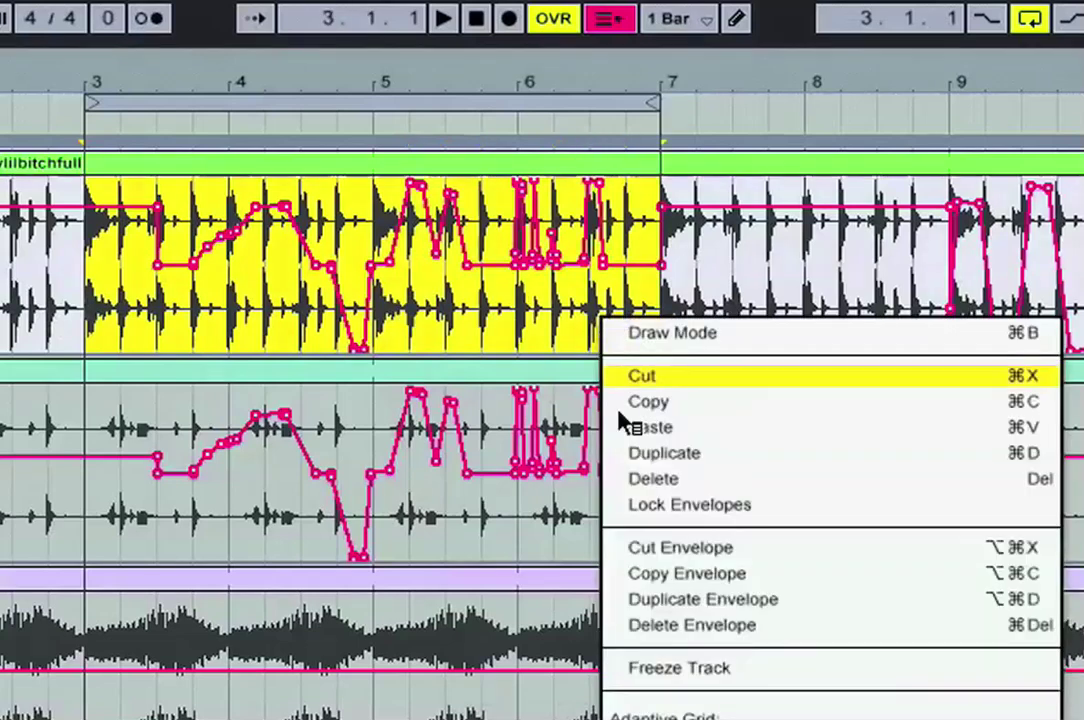
{"action": "left_click", "coordinate": [714, 553]}
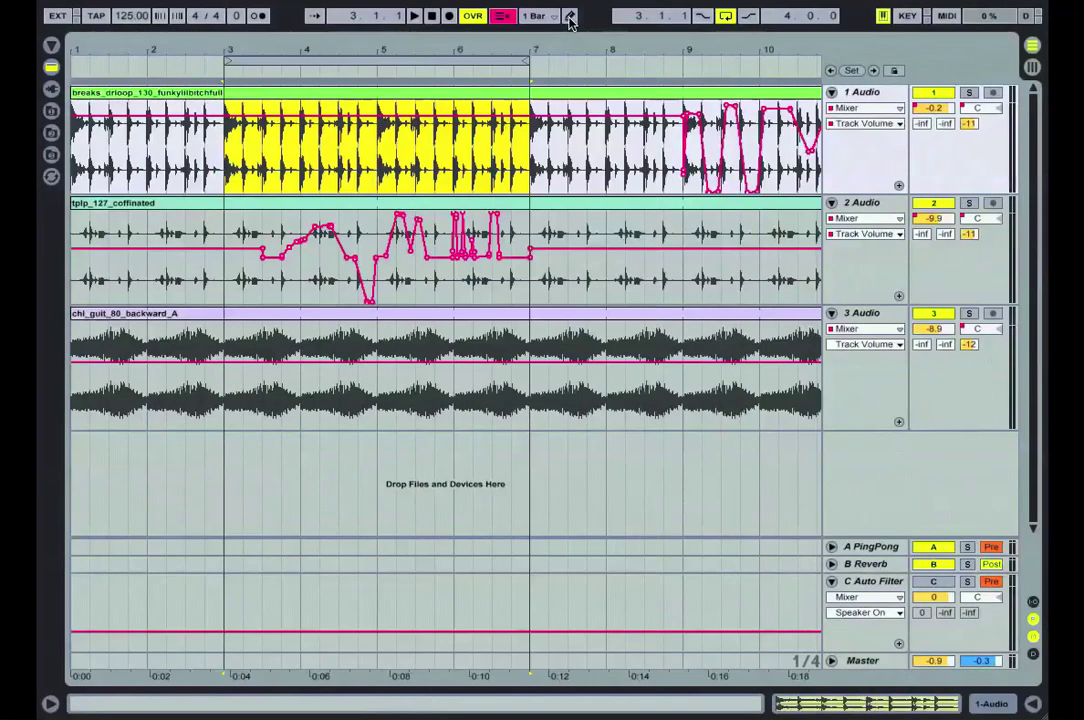
Enable Draw Mode, sketch stepped volume levels on Track 1 across bars 3–6, then undo them.
{"action": "left_click", "coordinate": [569, 17]}
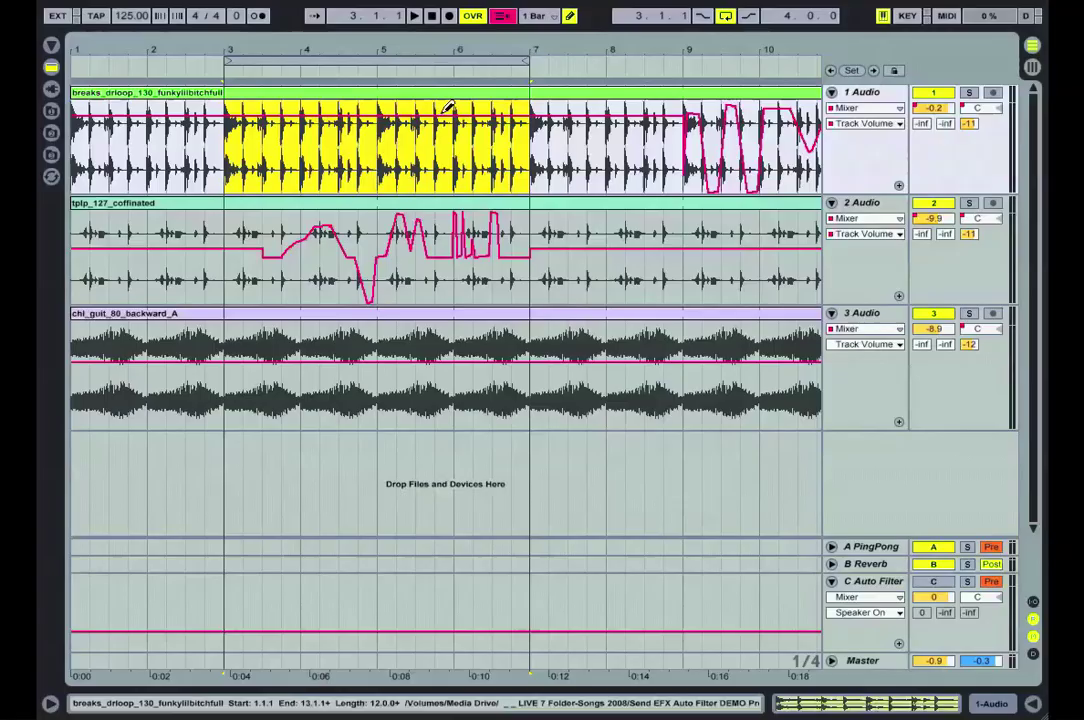
{"action": "mouse_move", "coordinate": [267, 117]}
{"action": "left_mouse_down"}
{"action": "mouse_move", "coordinate": [332, 117]}
{"action": "mouse_move", "coordinate": [355, 146]}
{"action": "mouse_move", "coordinate": [383, 119]}
{"action": "left_mouse_up"}
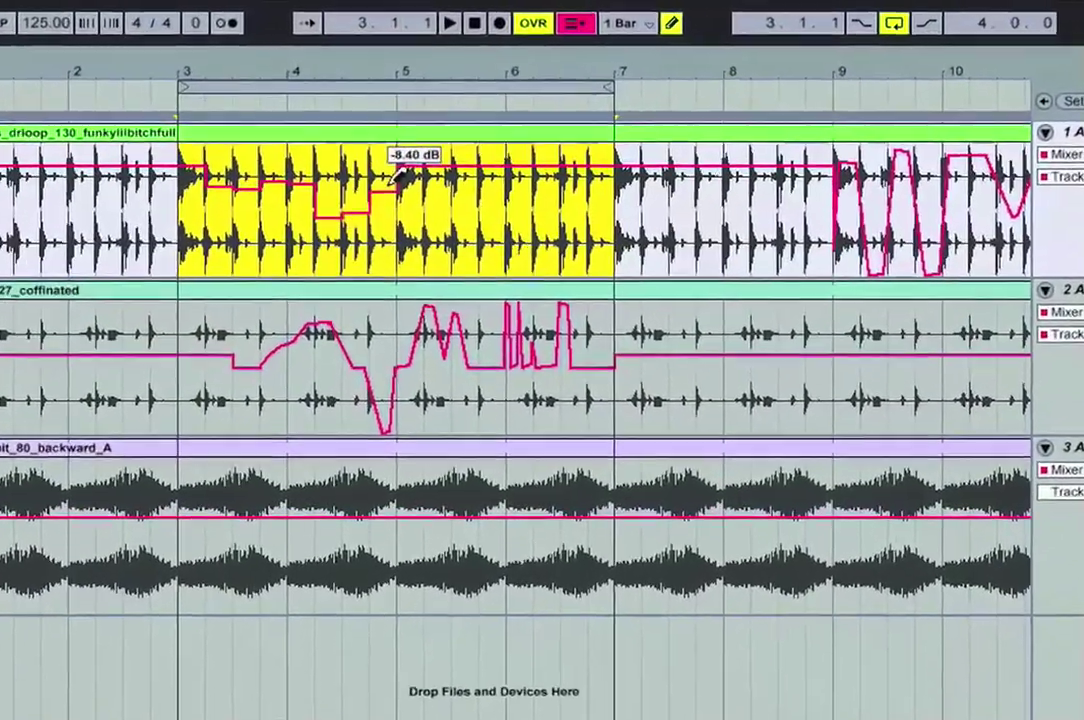
{"action": "left_click_drag", "start_coordinate": [398, 175], "coordinate": [517, 174]}
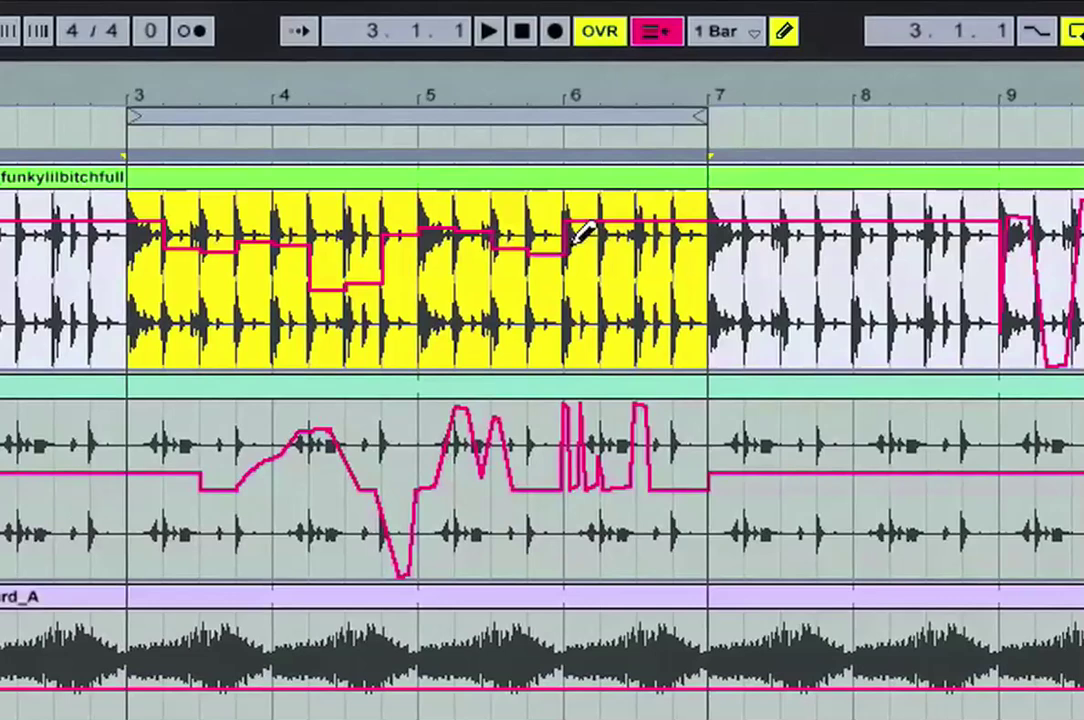
{"action": "mouse_move", "coordinate": [580, 230]}
{"action": "left_mouse_down"}
{"action": "mouse_move", "coordinate": [617, 278]}
{"action": "mouse_move", "coordinate": [500, 238]}
{"action": "mouse_move", "coordinate": [391, 283]}
{"action": "mouse_move", "coordinate": [313, 274]}
{"action": "mouse_move", "coordinate": [285, 240]}
{"action": "mouse_move", "coordinate": [193, 214]}
{"action": "mouse_move", "coordinate": [143, 243]}
{"action": "mouse_move", "coordinate": [137, 282]}
{"action": "mouse_move", "coordinate": [272, 232]}
{"action": "left_mouse_up"}
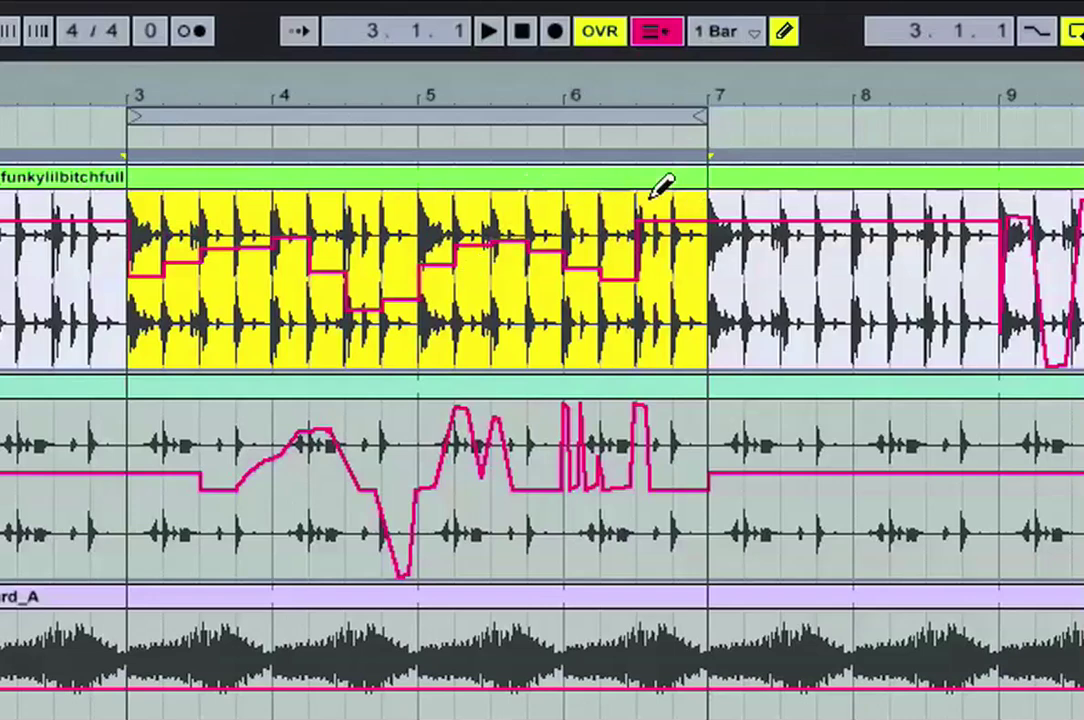
{"action": "key", "text": "ctrl+z"}
{"action": "key", "text": "ctrl+z"}
{"action": "key", "text": "ctrl+z"}
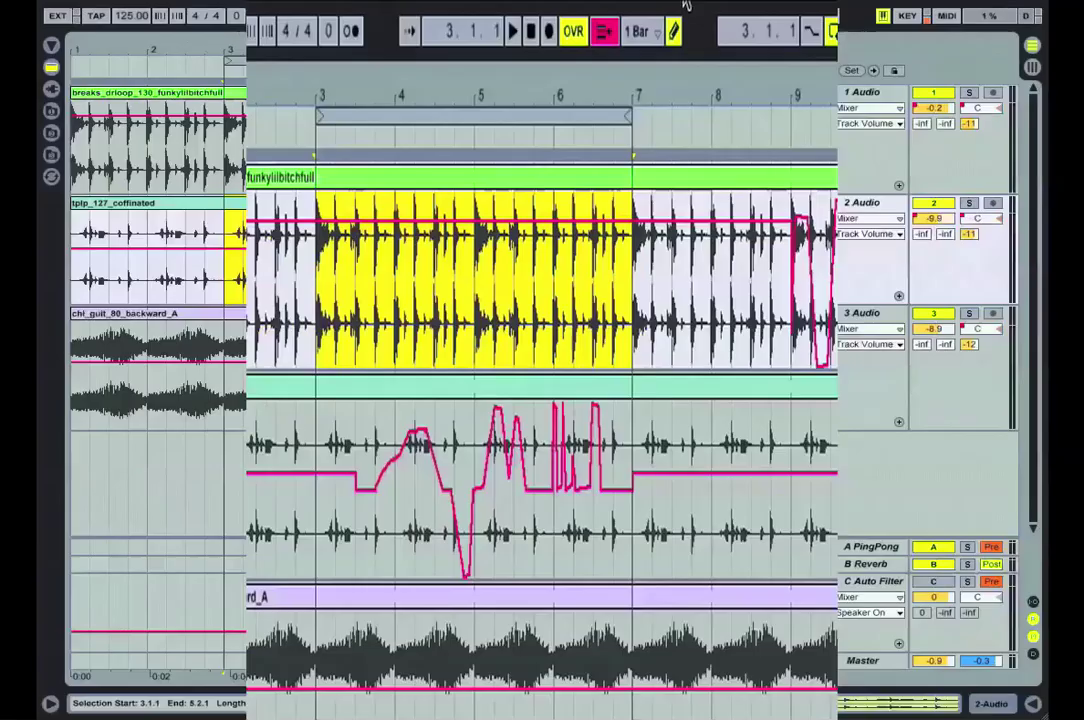
Select bars 3–7 on track 2 and copy its envelope.
{"action": "left_click_drag", "start_coordinate": [451, 528], "coordinate": [128, 528]}
{"action": "left_click_drag", "start_coordinate": [223, 281], "coordinate": [528, 253]}
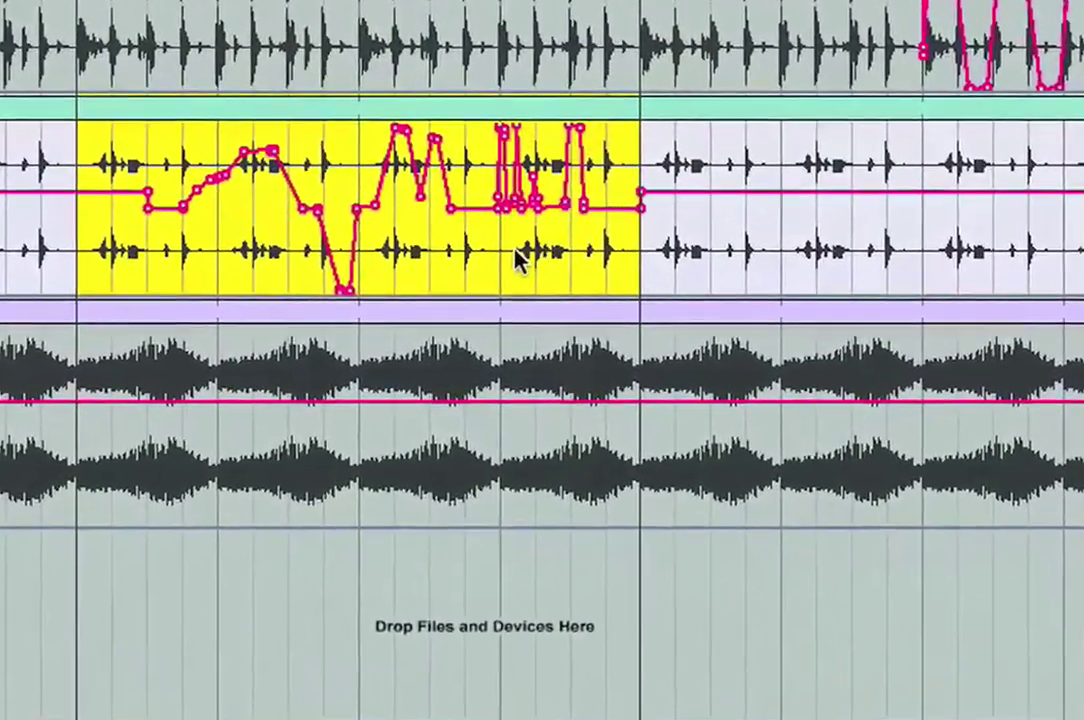
{"action": "right_click", "coordinate": [488, 274]}
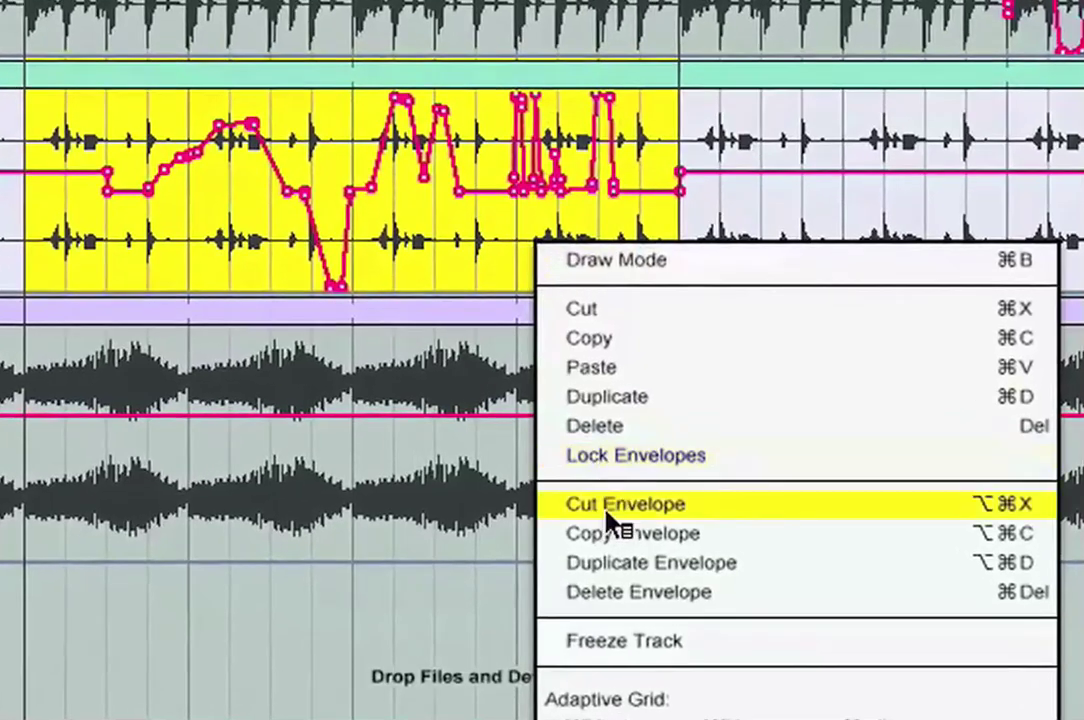
{"action": "left_click", "coordinate": [657, 548]}
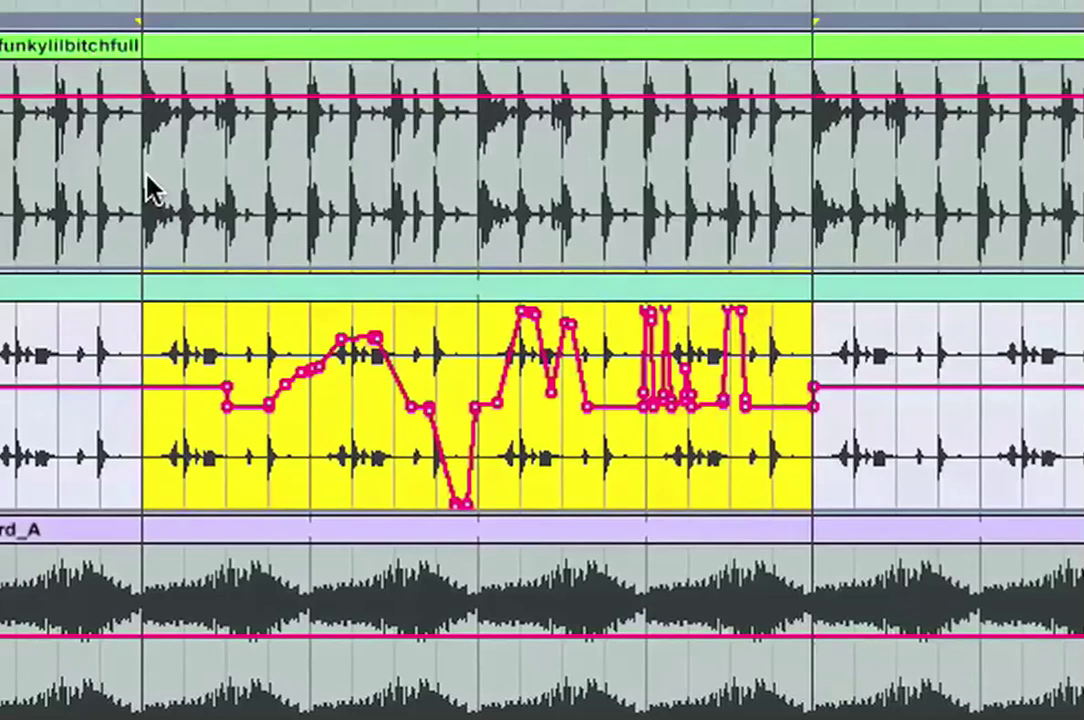
Paste the envelope into Track 1 at bar 3 and show it as Track Panning.
{"action": "left_click", "coordinate": [225, 184]}
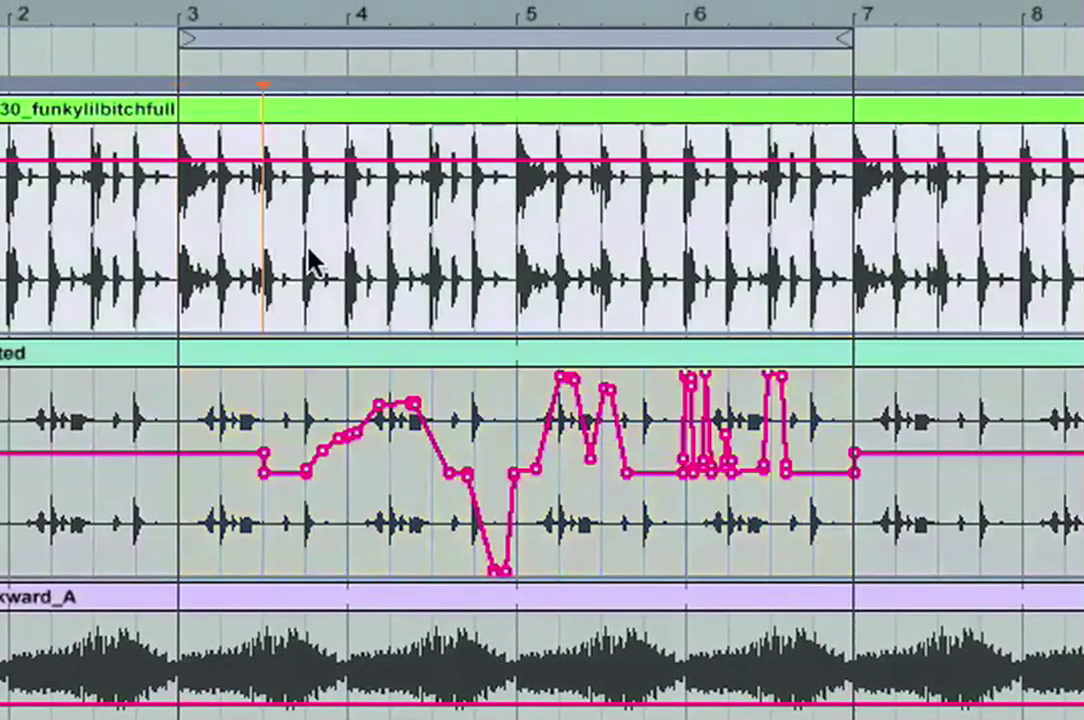
{"action": "left_click", "coordinate": [352, 270]}
{"action": "left_click", "coordinate": [385, 270]}
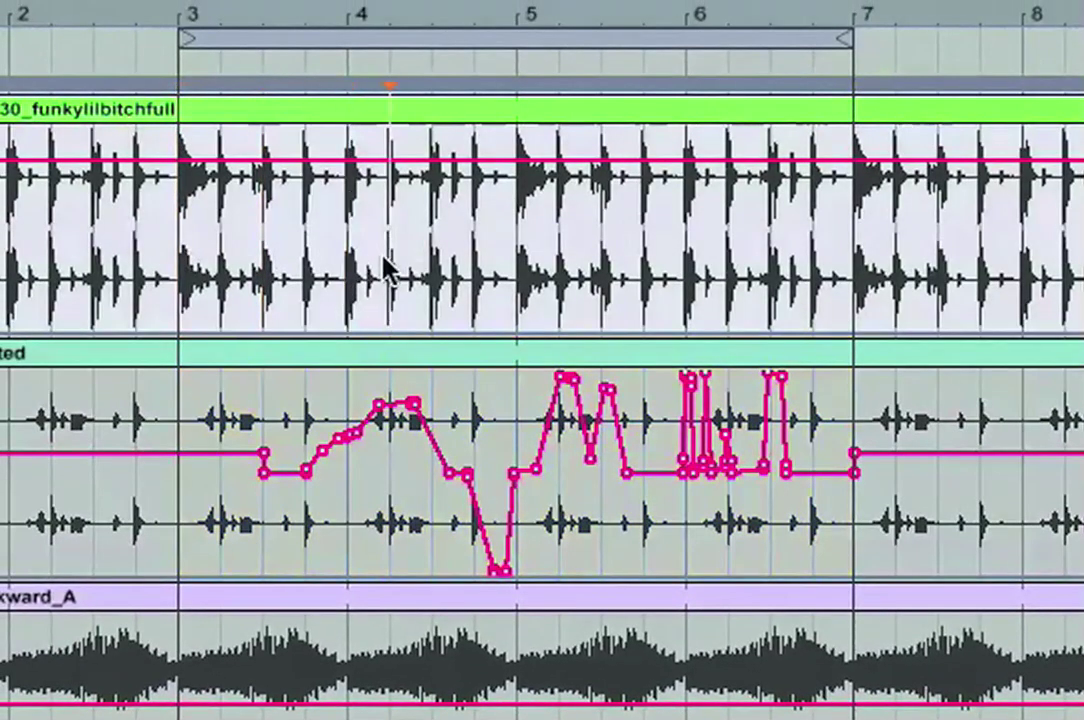
{"action": "left_click", "coordinate": [264, 270]}
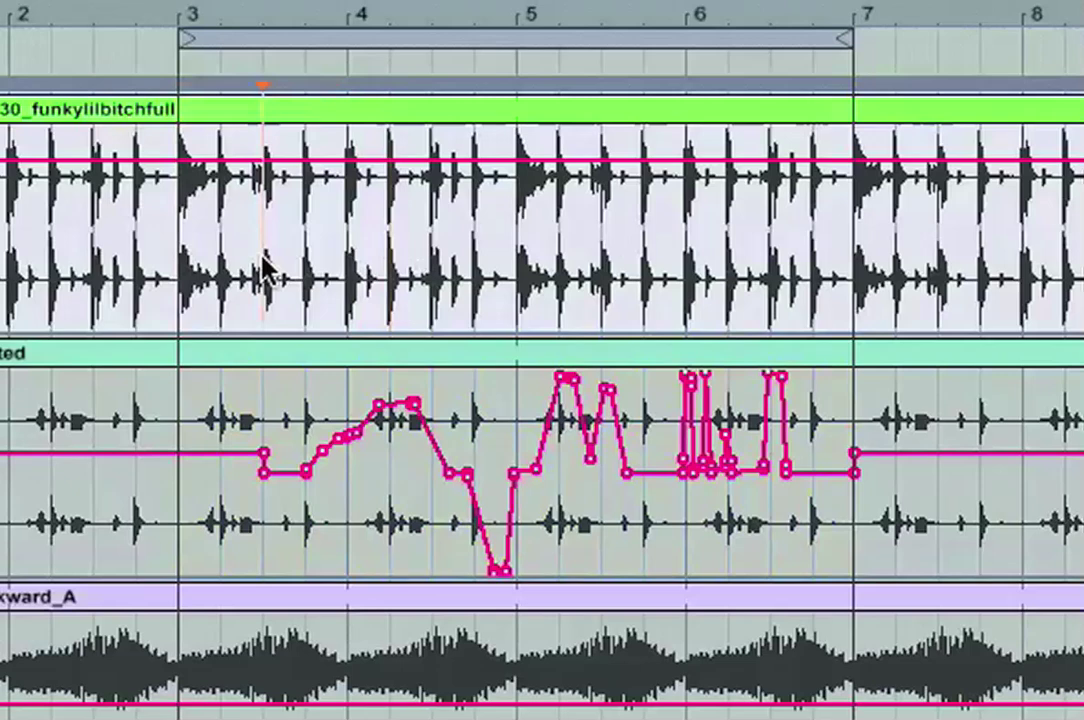
{"action": "left_click", "coordinate": [180, 257]}
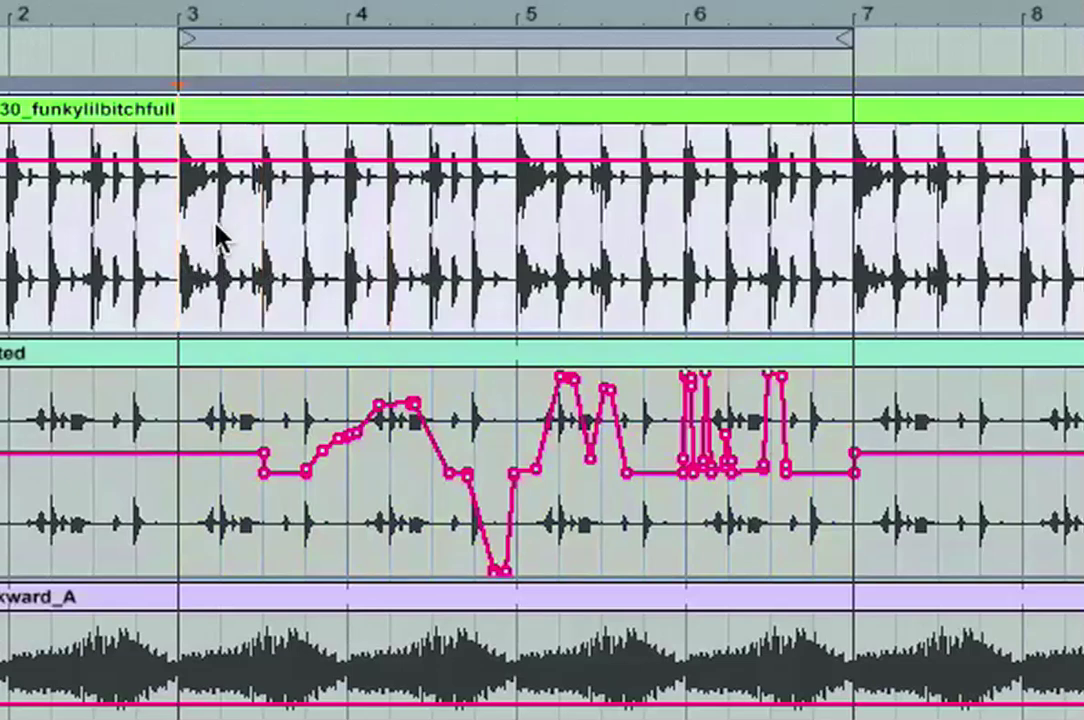
{"action": "key", "text": "super+v"}
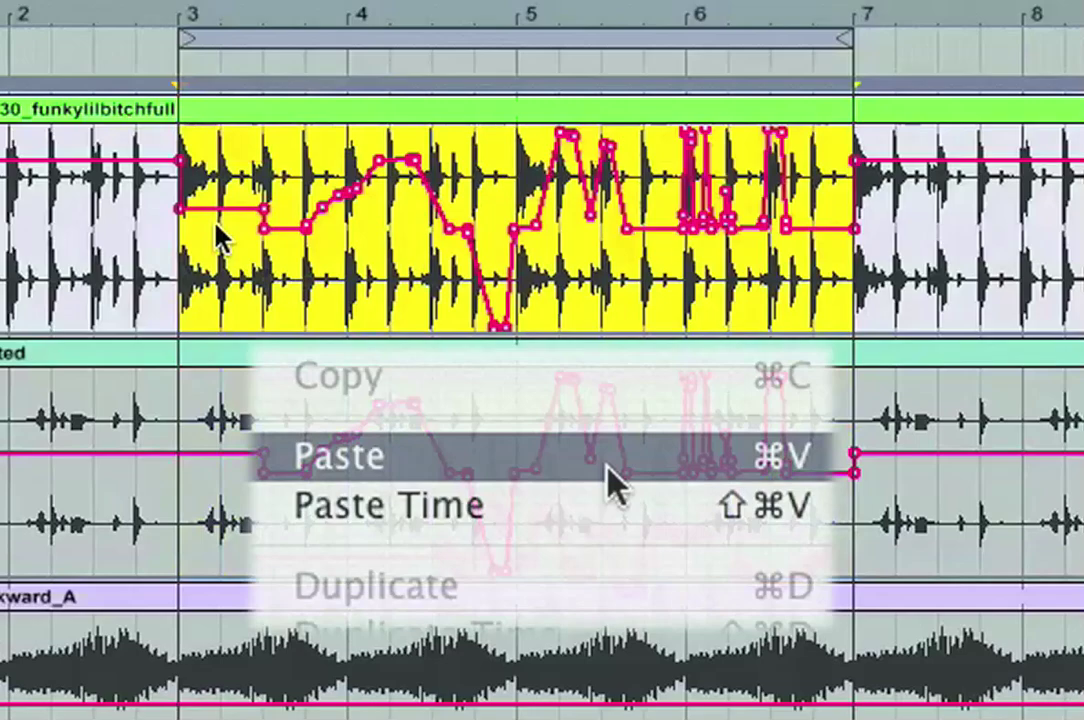
{"action": "left_click", "coordinate": [868, 123]}
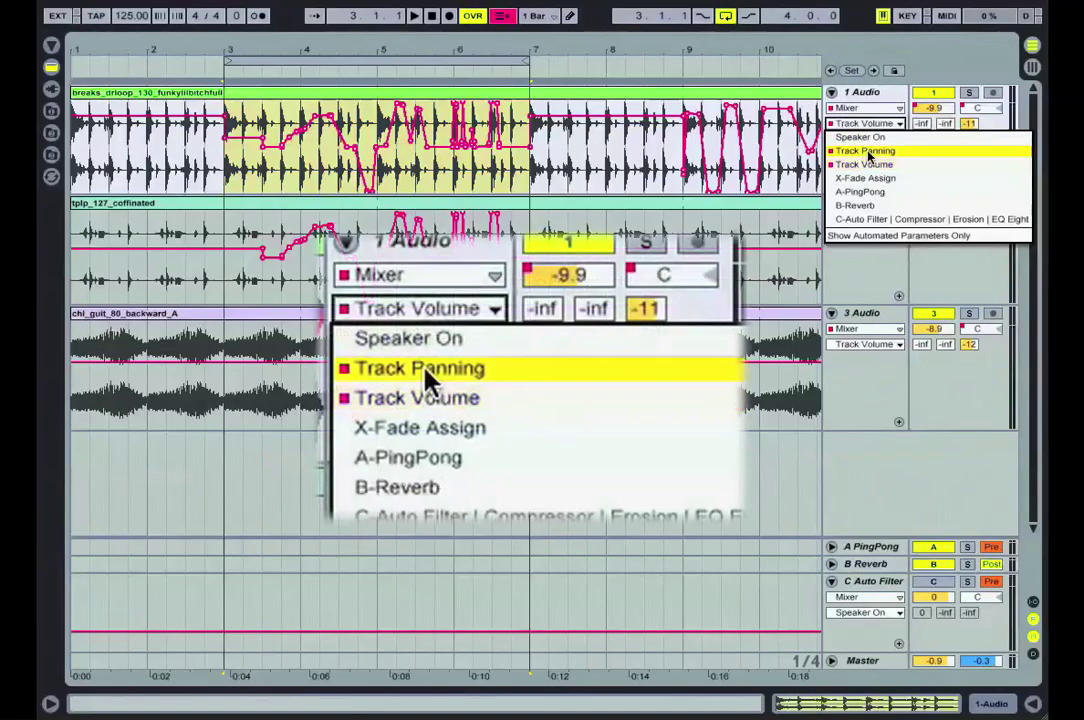
{"action": "left_click", "coordinate": [866, 151]}
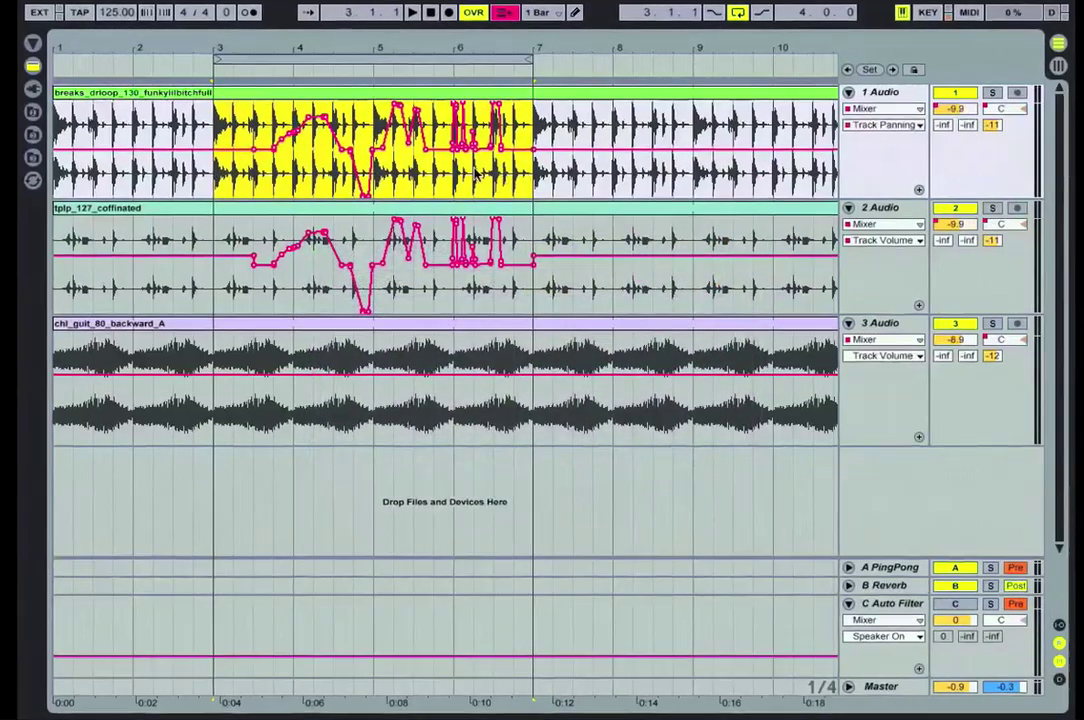
{"action": "right_click", "coordinate": [476, 173]}
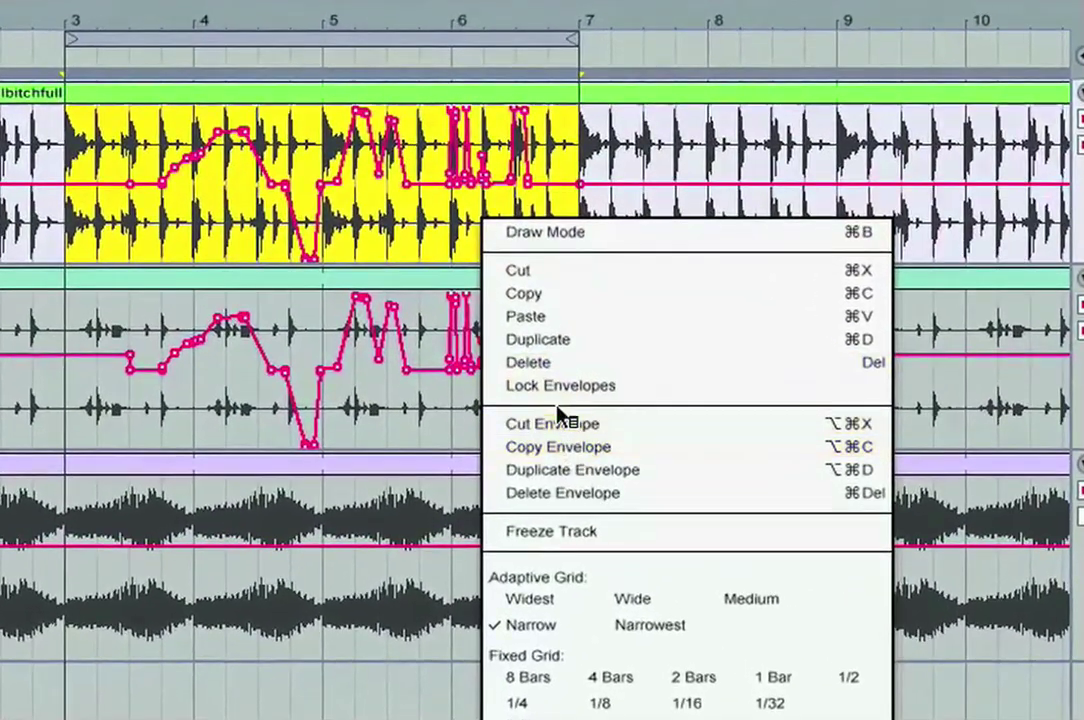
{"action": "left_click", "coordinate": [565, 423]}
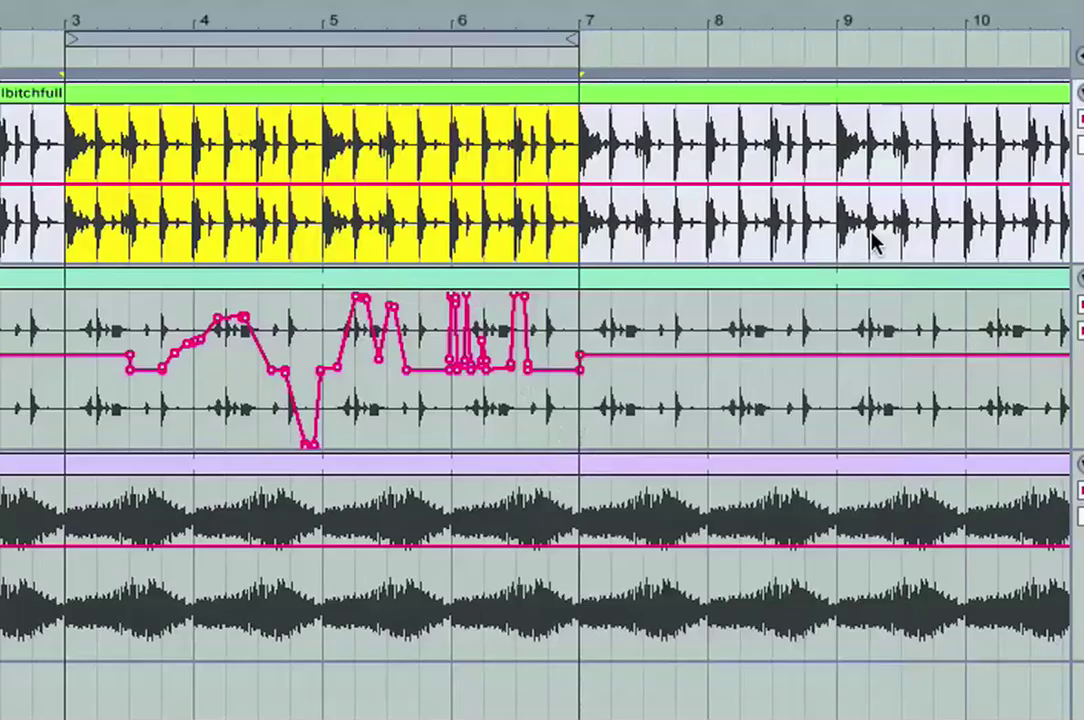
{"action": "left_click", "coordinate": [68, 216]}
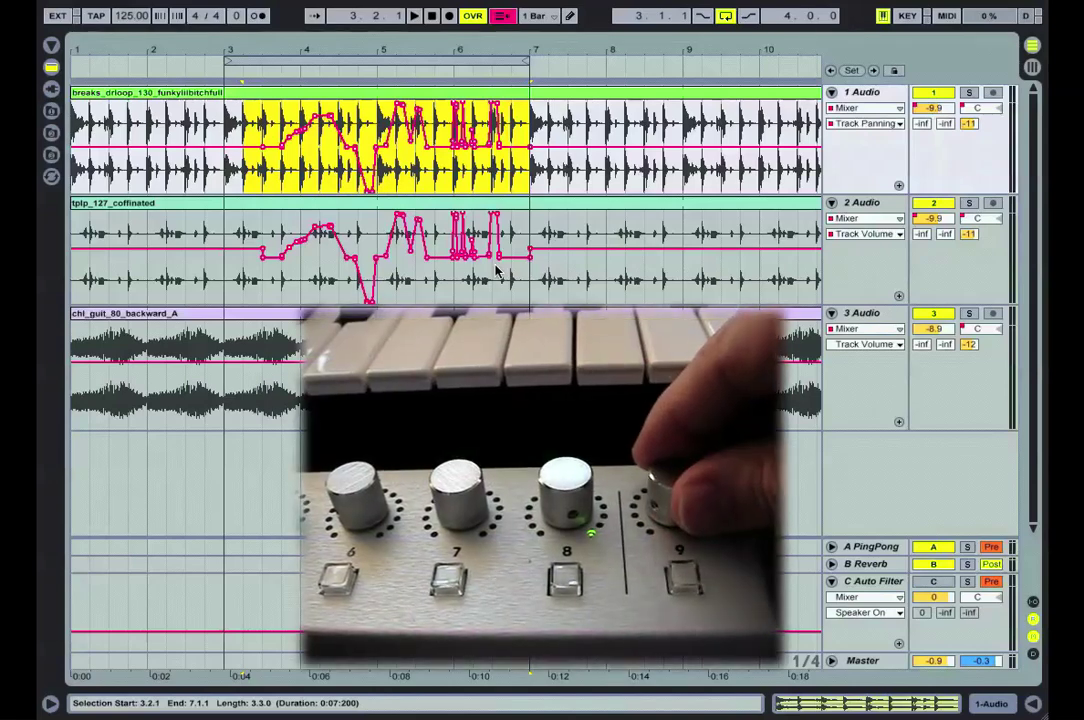
Select bars 3–7 on Track 1, switch to Track Volume and delete that envelope section.
{"action": "left_click_drag", "start_coordinate": [530, 160], "coordinate": [285, 180]}
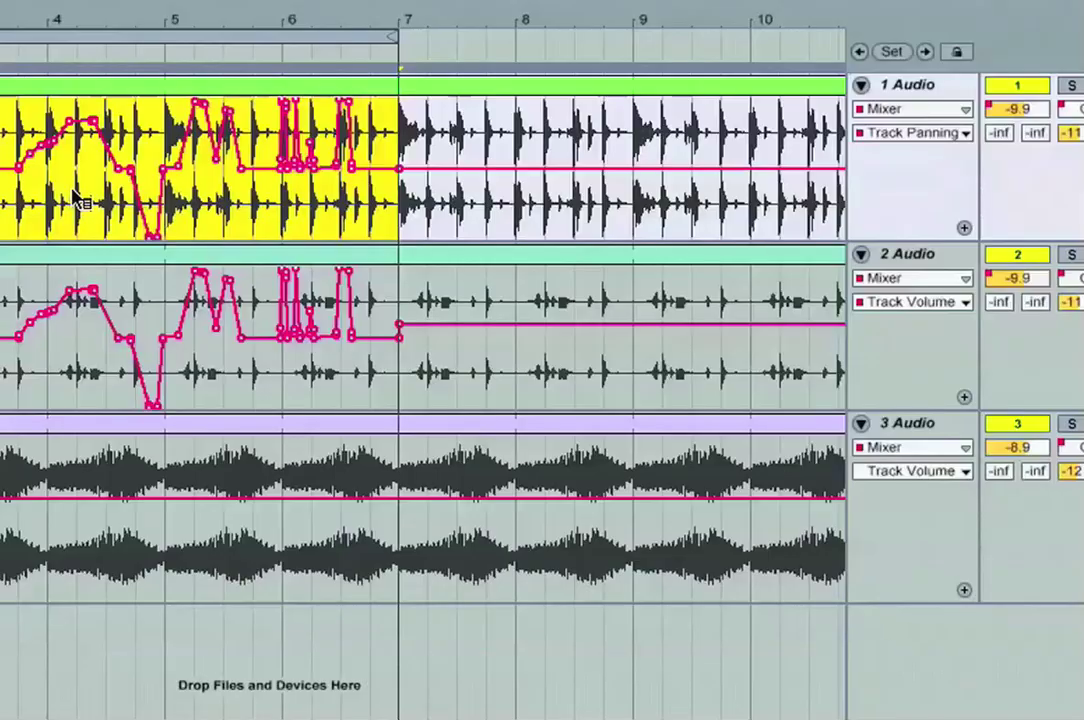
{"action": "right_click", "coordinate": [318, 163]}
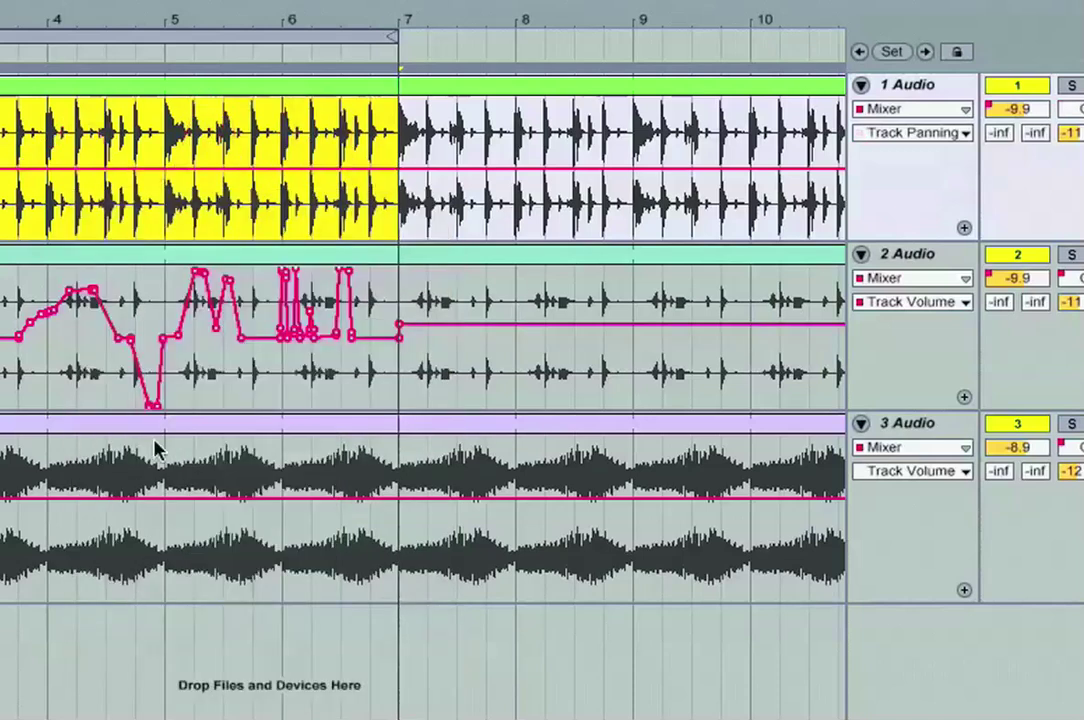
{"action": "left_click", "coordinate": [878, 134]}
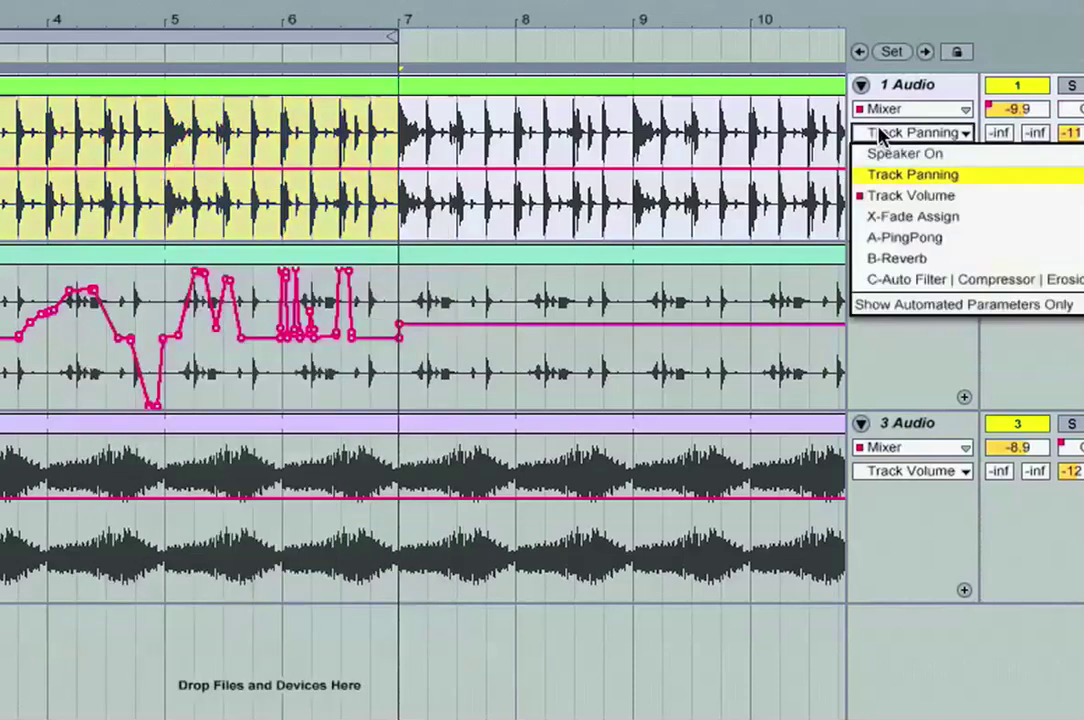
{"action": "left_click", "coordinate": [878, 197]}
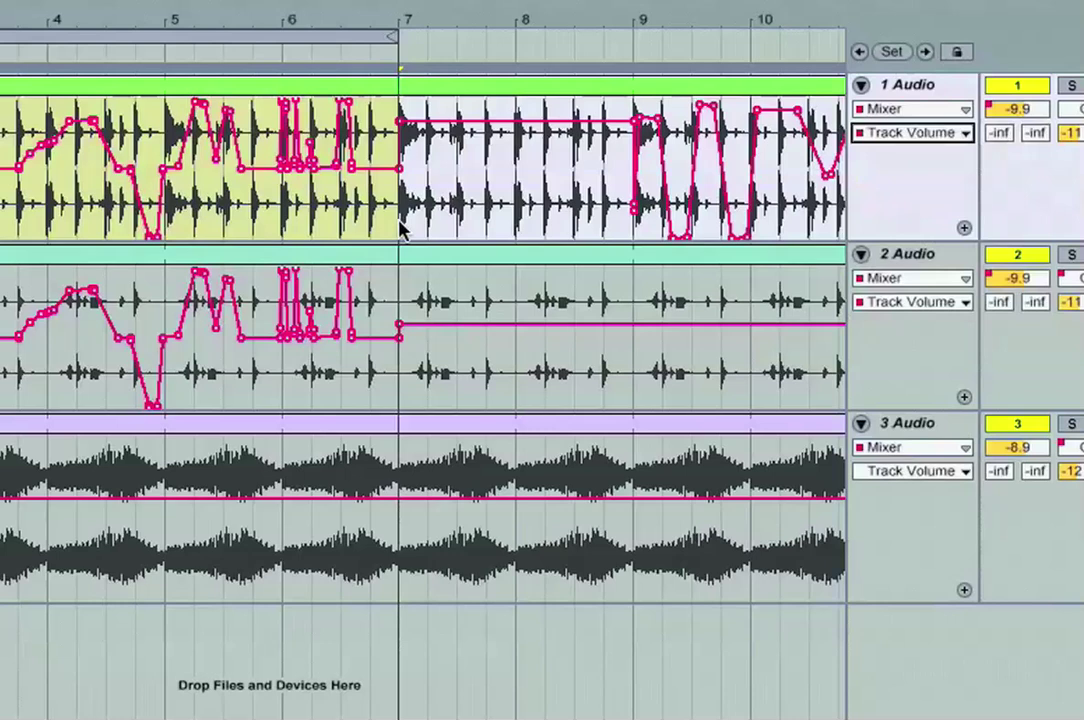
{"action": "right_click", "coordinate": [392, 230]}
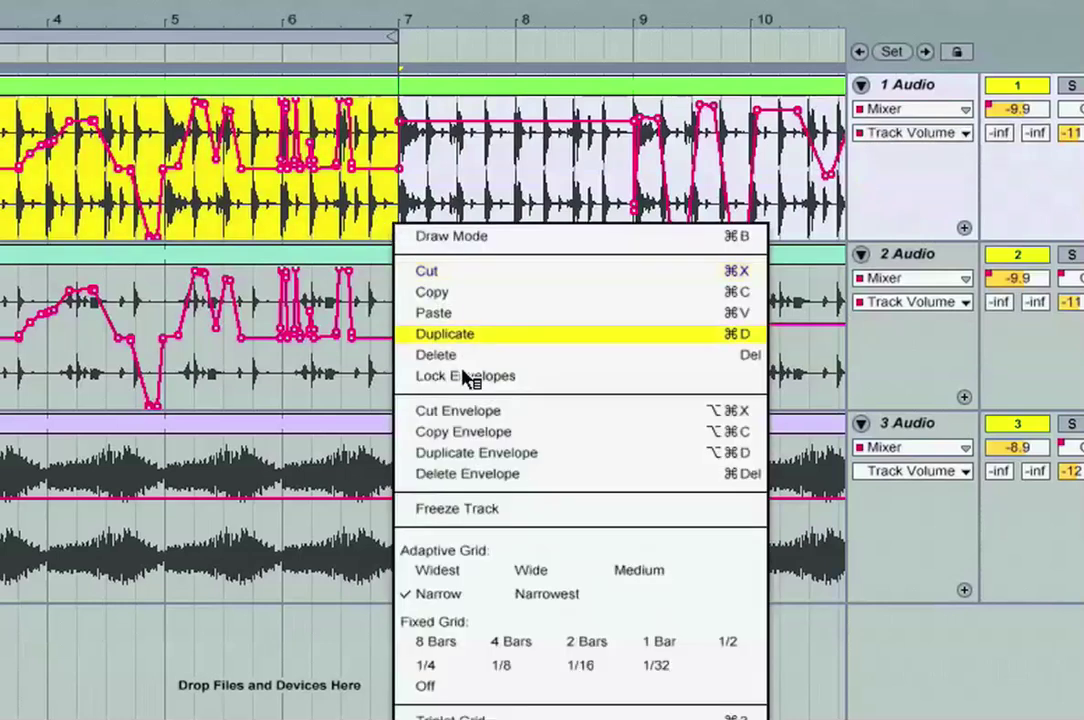
{"action": "left_click", "coordinate": [505, 474]}
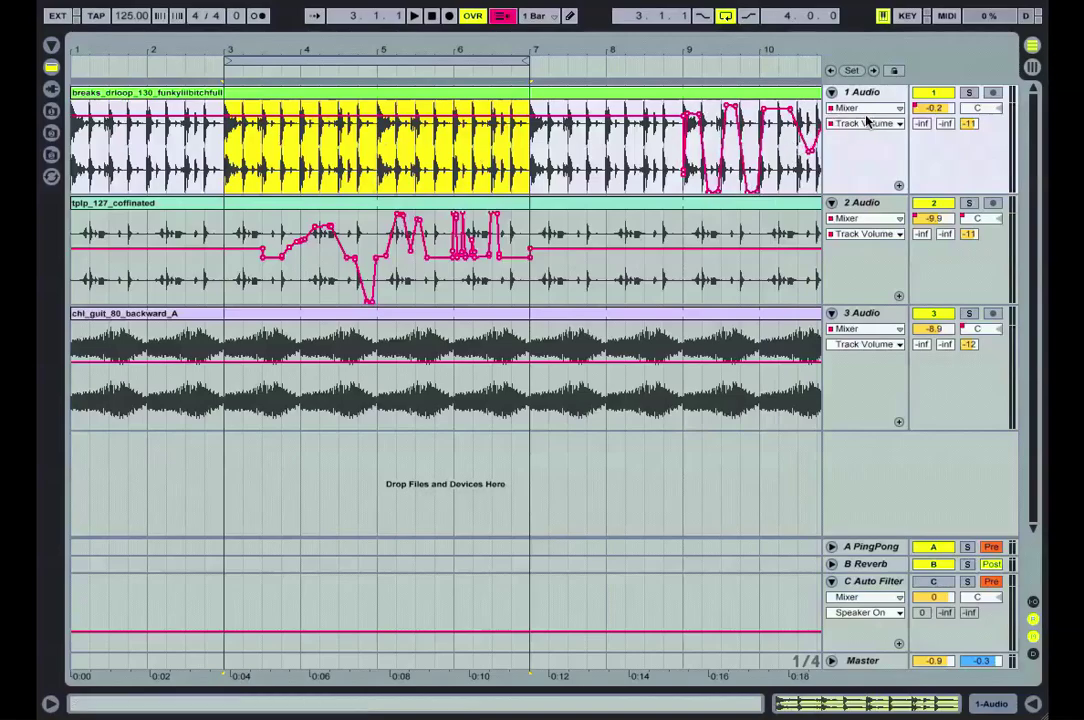
Solo Track 1 and start playback.
{"action": "left_click", "coordinate": [969, 92]}
{"action": "key", "text": "space"}
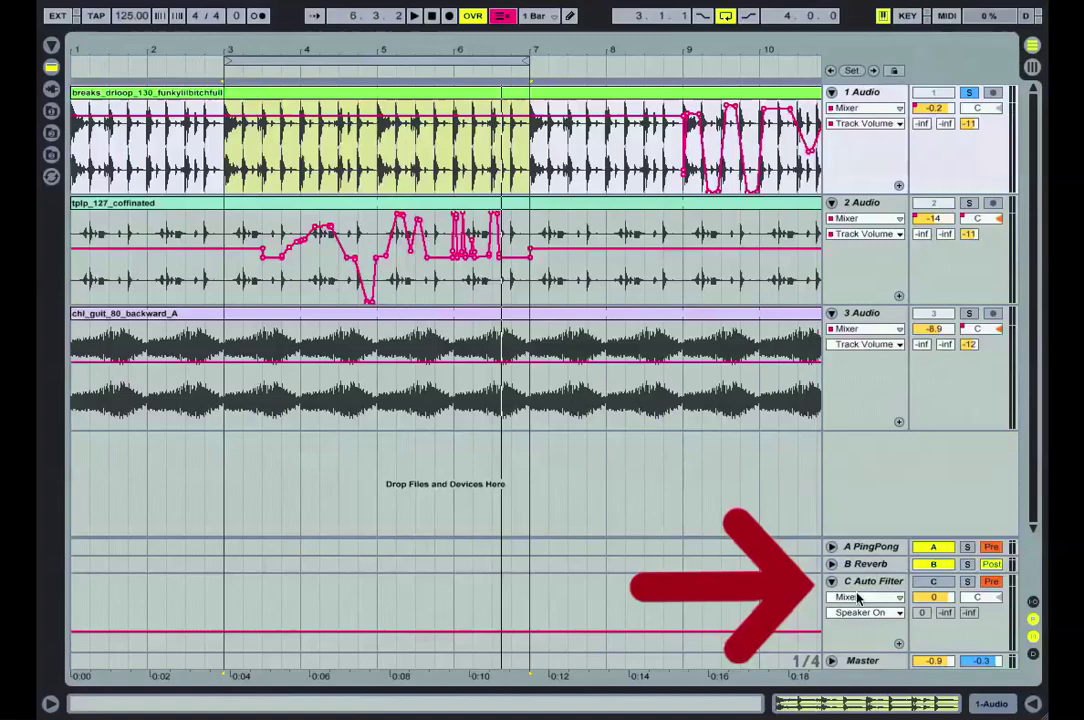
Open Return C's device chain, then select the Compressor and Auto Filter devices.
{"action": "double_click", "coordinate": [876, 585]}
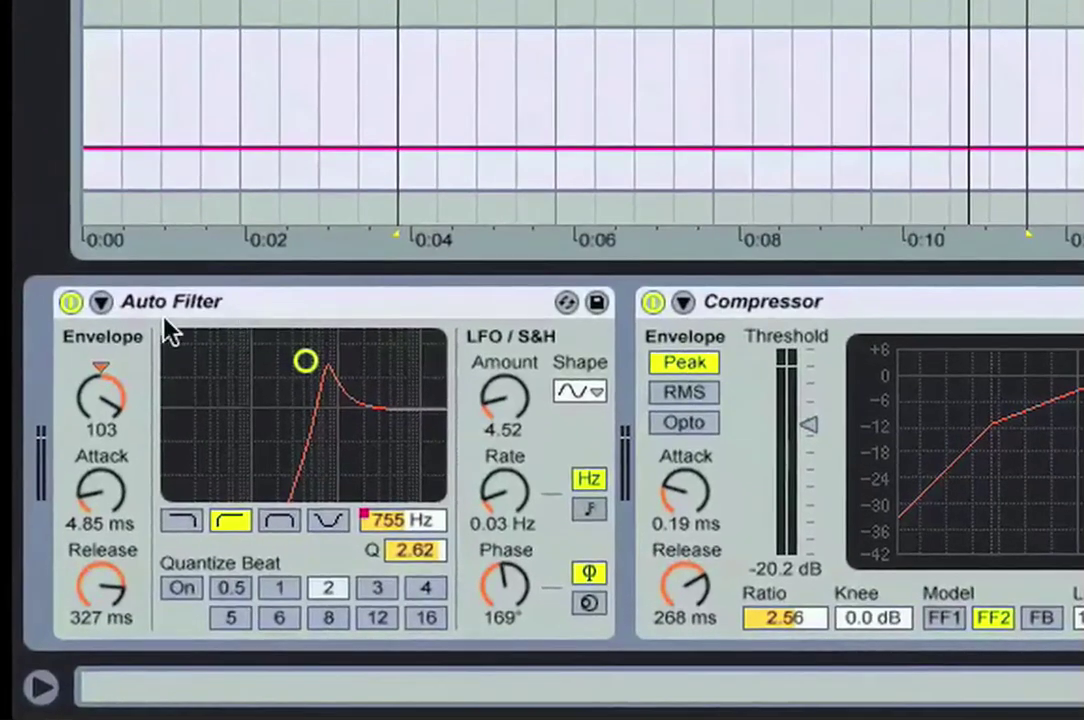
{"action": "left_click", "coordinate": [806, 310]}
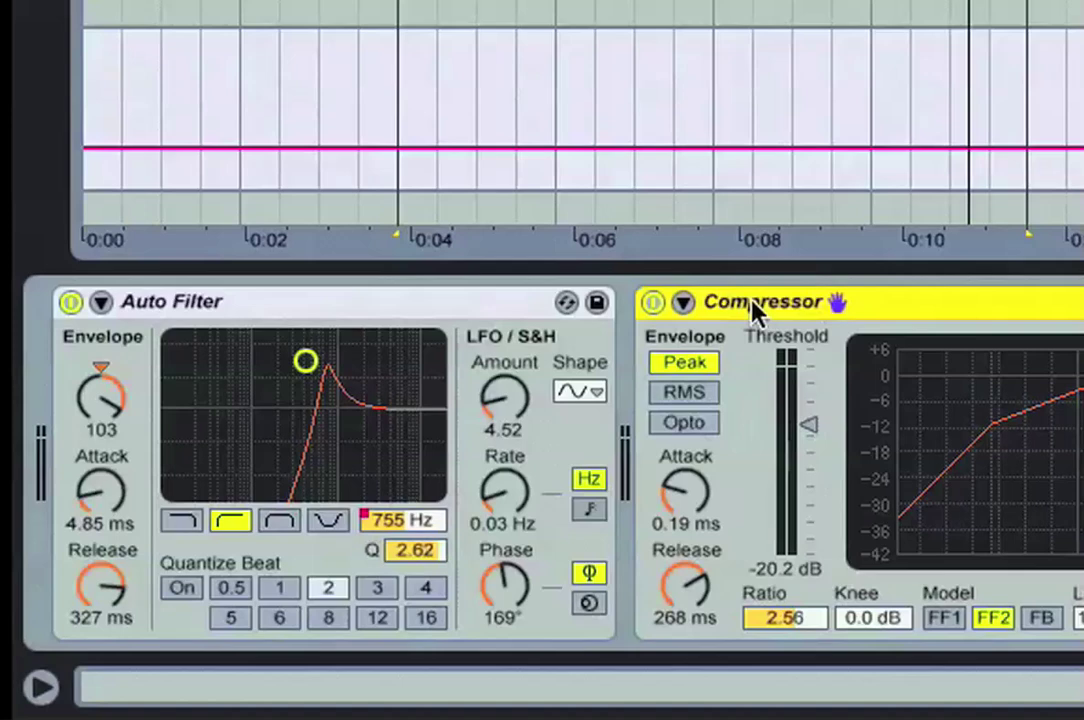
{"action": "left_click", "coordinate": [409, 318]}
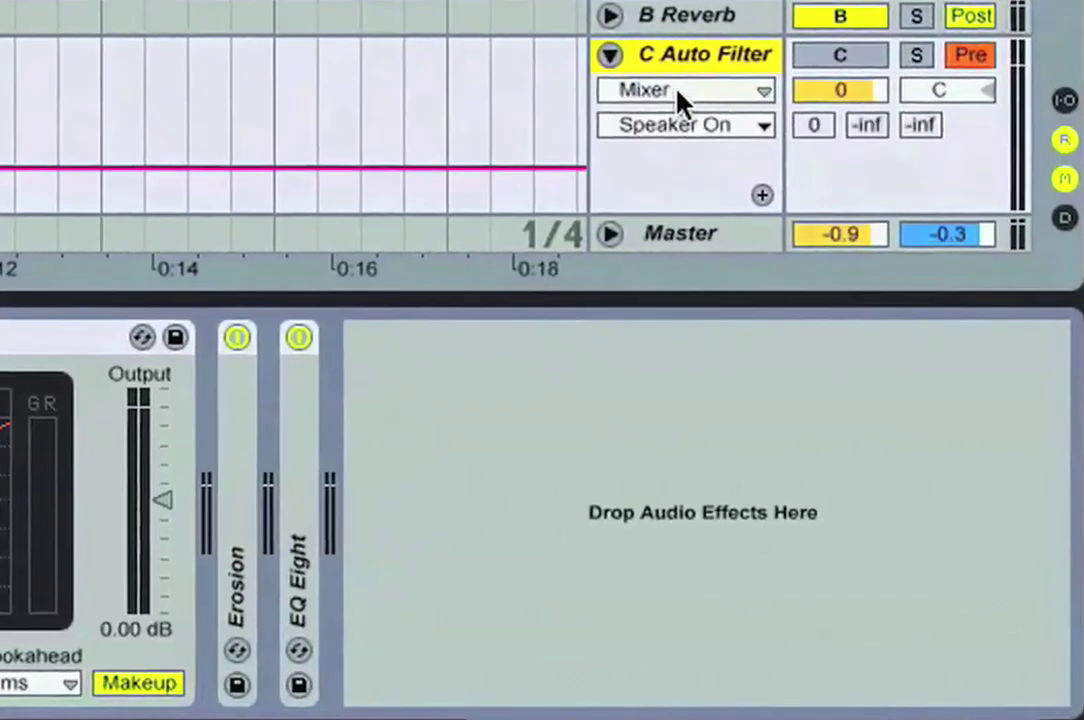
Set Return C's automation chooser to Auto Filter with the Frequency parameter.
{"action": "left_click", "coordinate": [763, 229]}
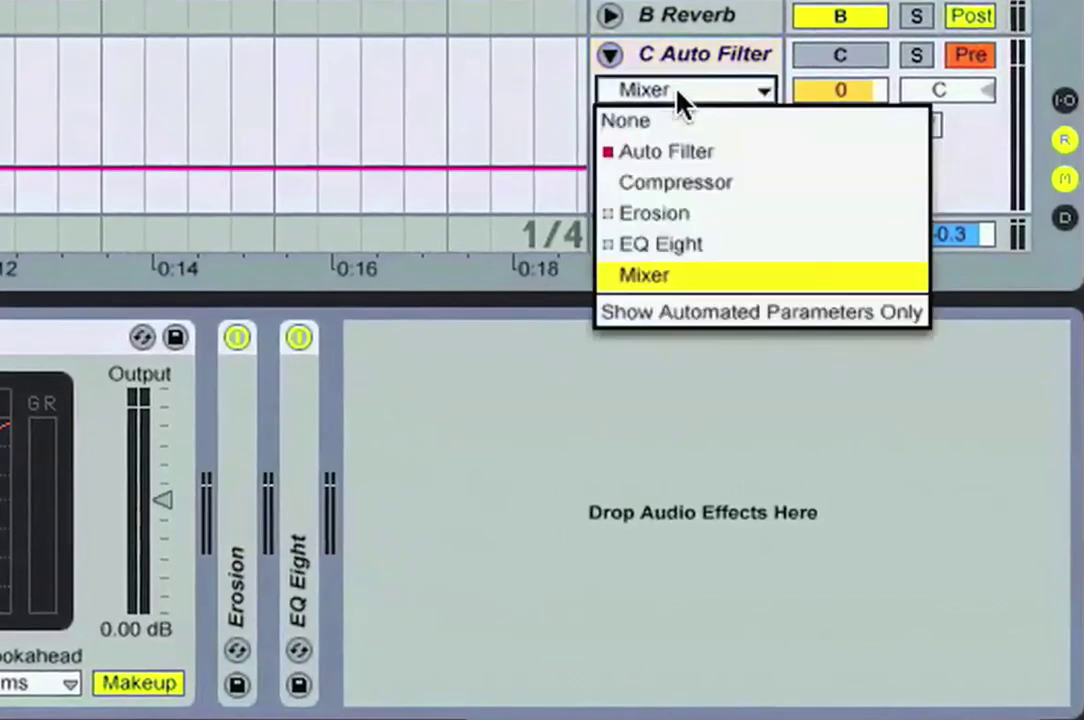
{"action": "left_click", "coordinate": [683, 156]}
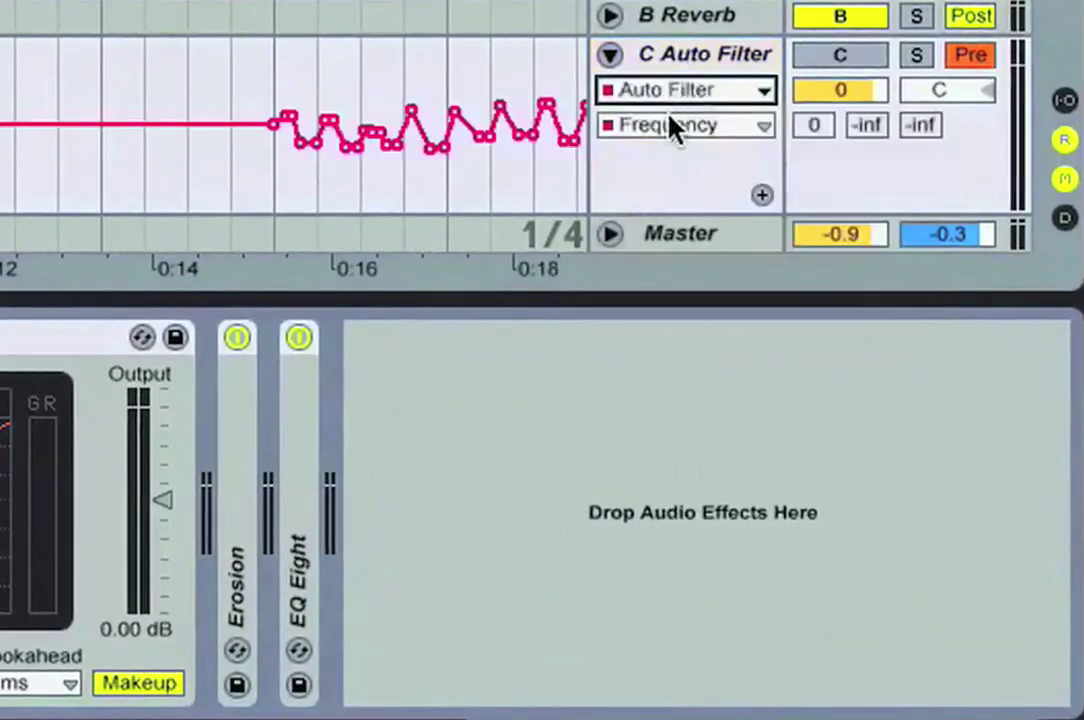
{"action": "left_click", "coordinate": [672, 138]}
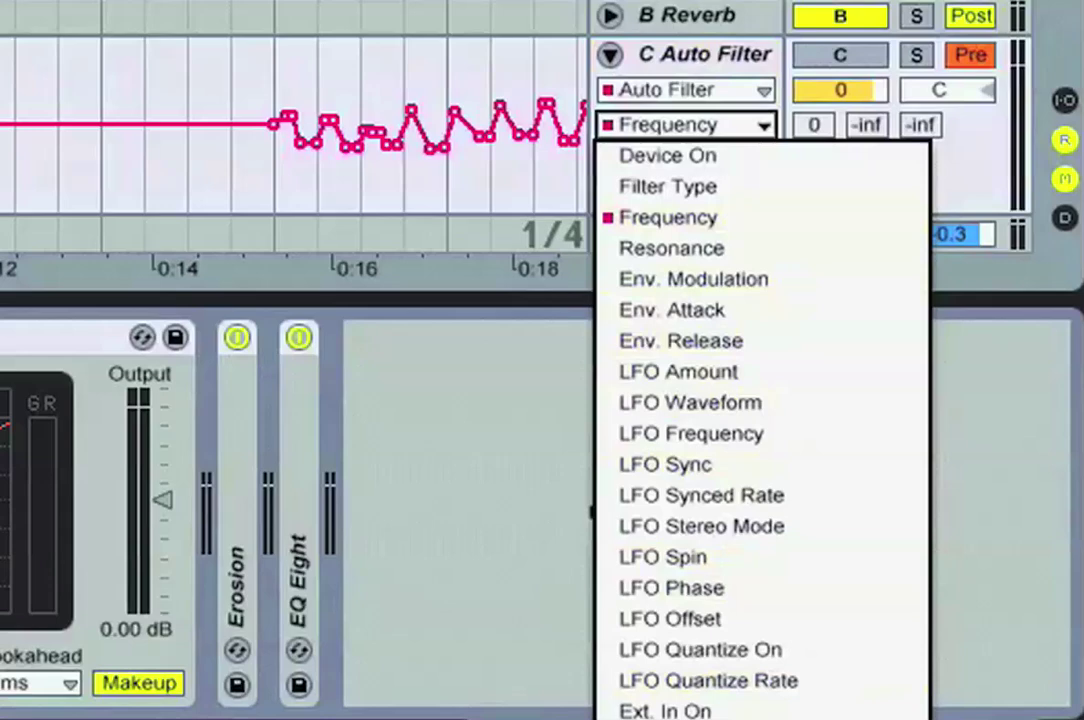
{"action": "left_click", "coordinate": [709, 219]}
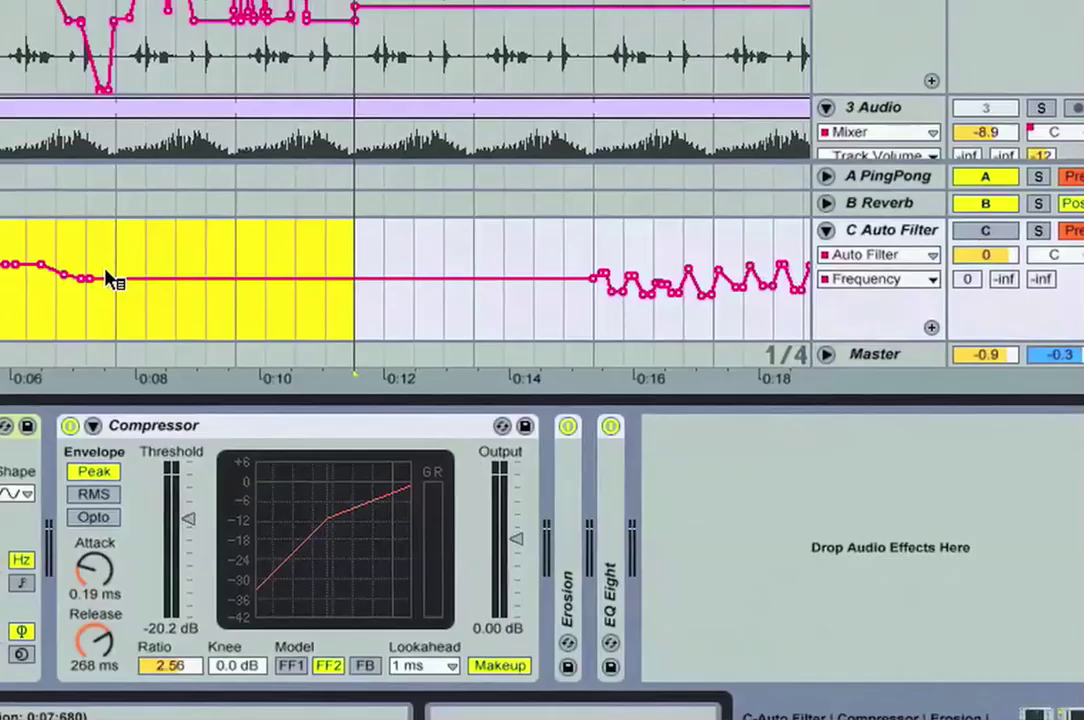
Delete Return C's Frequency envelope within the selected stretch.
{"action": "right_click", "coordinate": [35, 247]}
{"action": "left_click", "coordinate": [212, 529]}
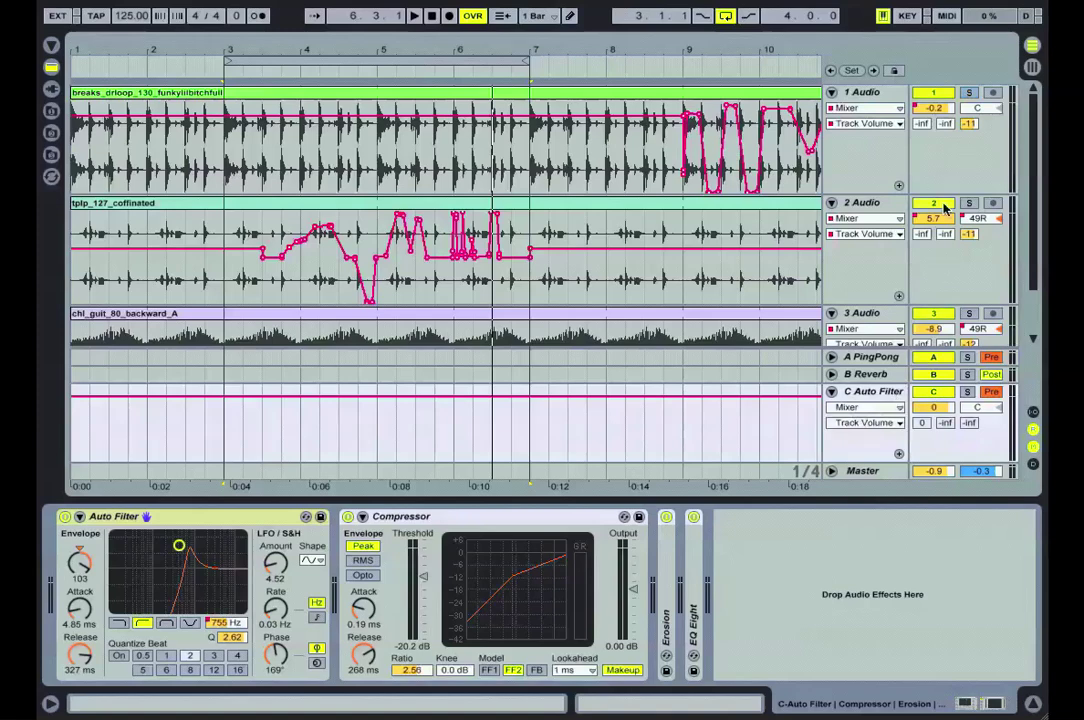
Deactivate Track 2, select Track 1, then select the C Auto Filter return track.
{"action": "left_click", "coordinate": [943, 206]}
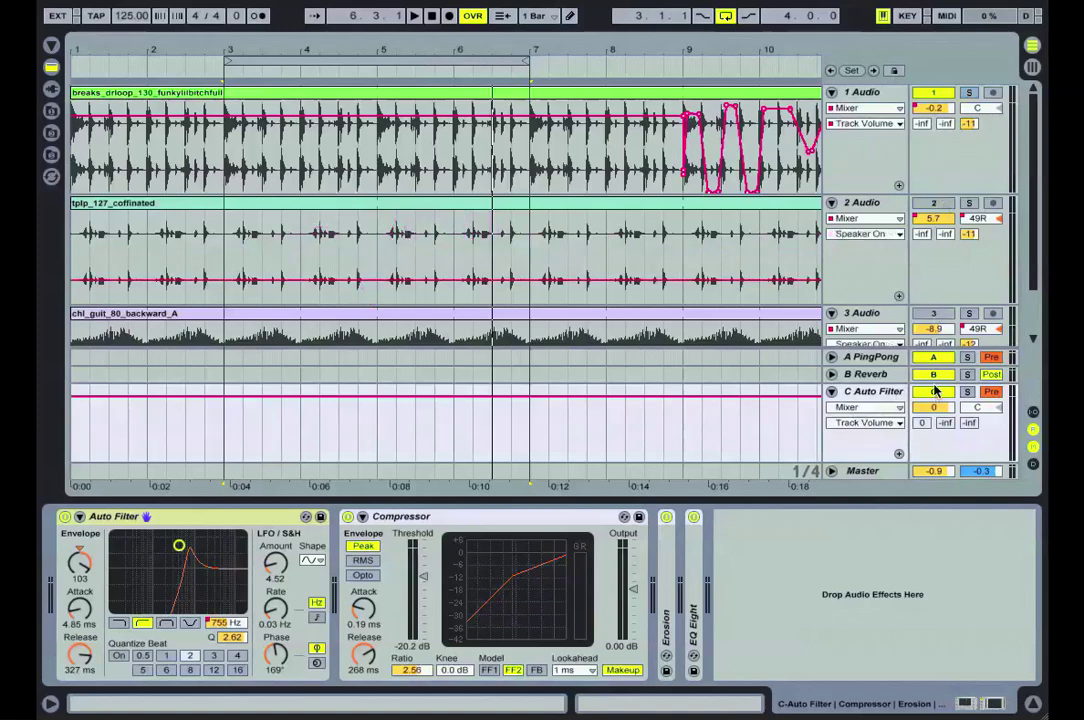
{"action": "left_click", "coordinate": [876, 93]}
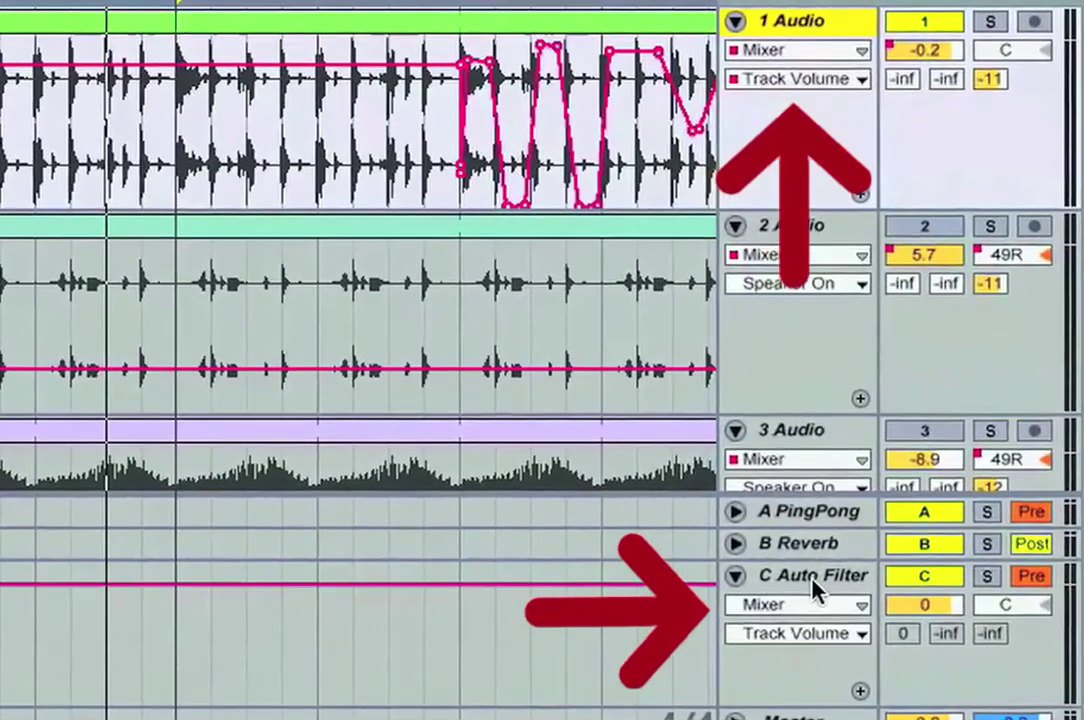
{"action": "left_click", "coordinate": [812, 586]}
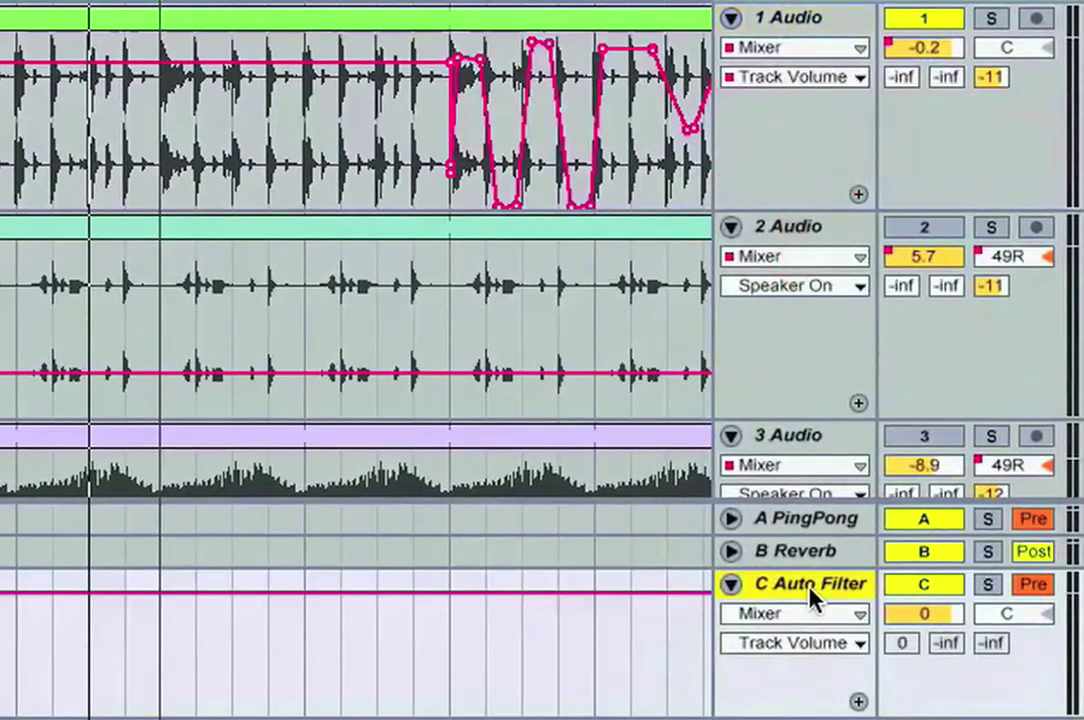
Show Track 1's C-Auto Filter send envelope under Mixer and flatten it at -10 dB.
{"action": "left_click", "coordinate": [796, 22]}
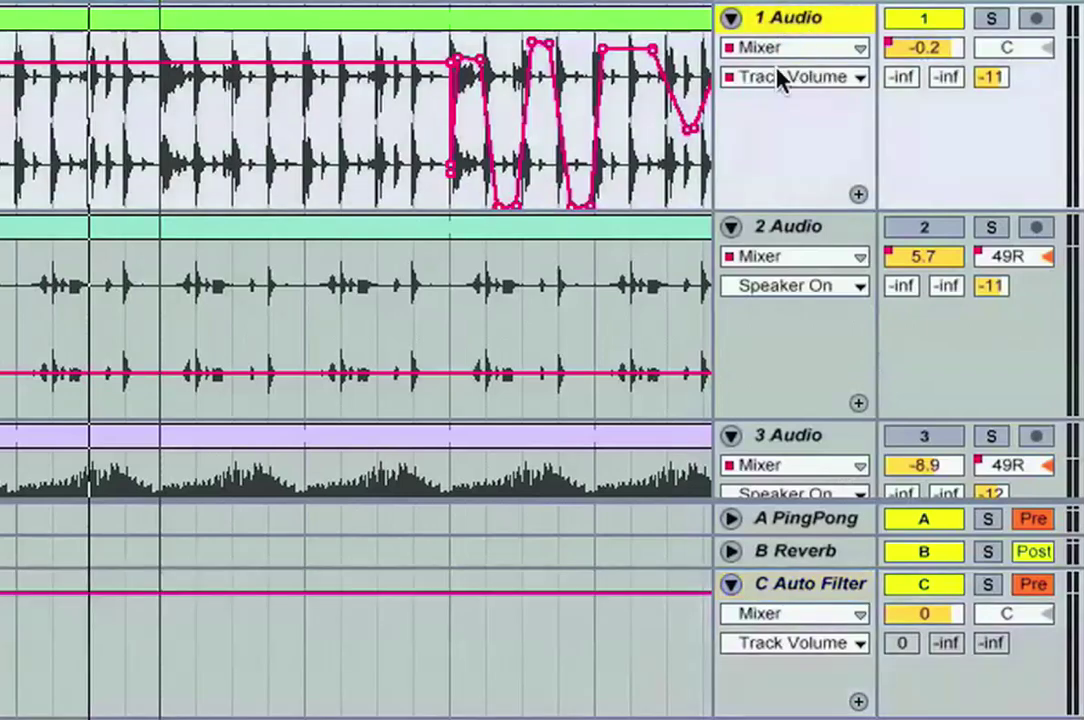
{"action": "left_click", "coordinate": [779, 48]}
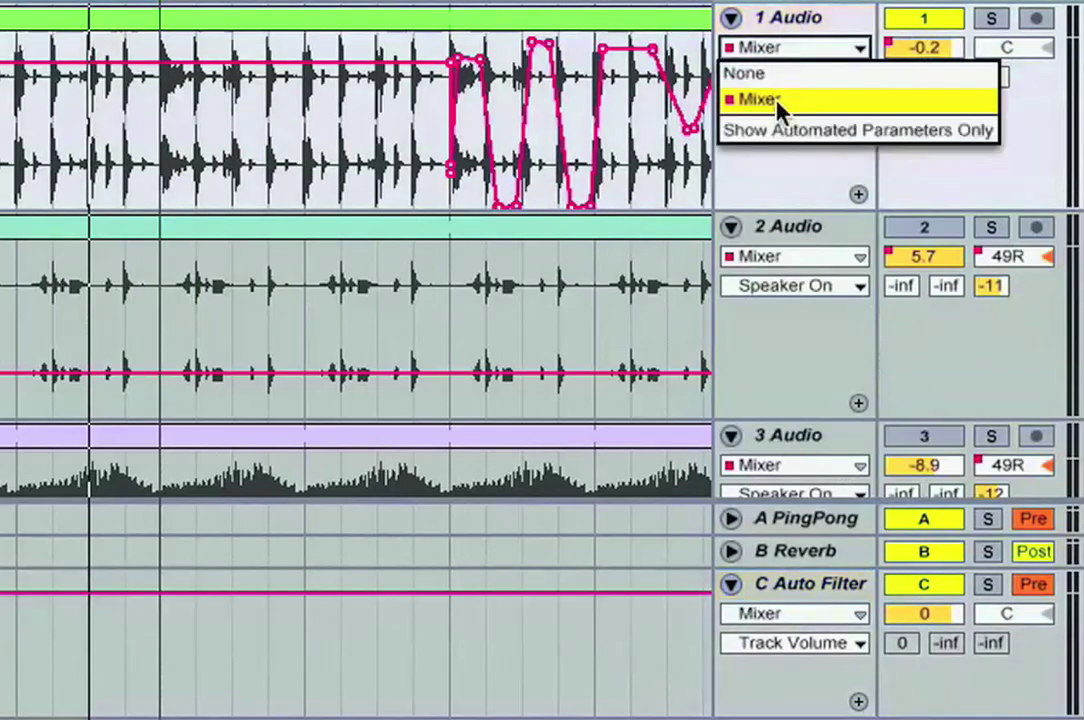
{"action": "left_click", "coordinate": [781, 103]}
{"action": "left_click", "coordinate": [791, 80]}
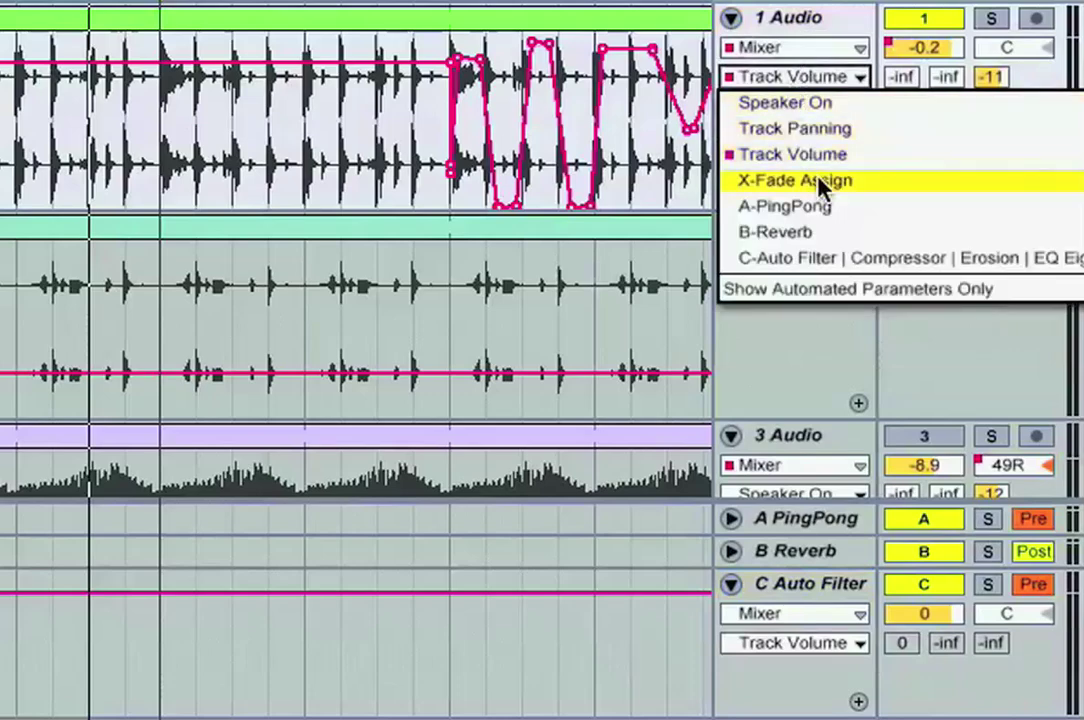
{"action": "left_click", "coordinate": [862, 263]}
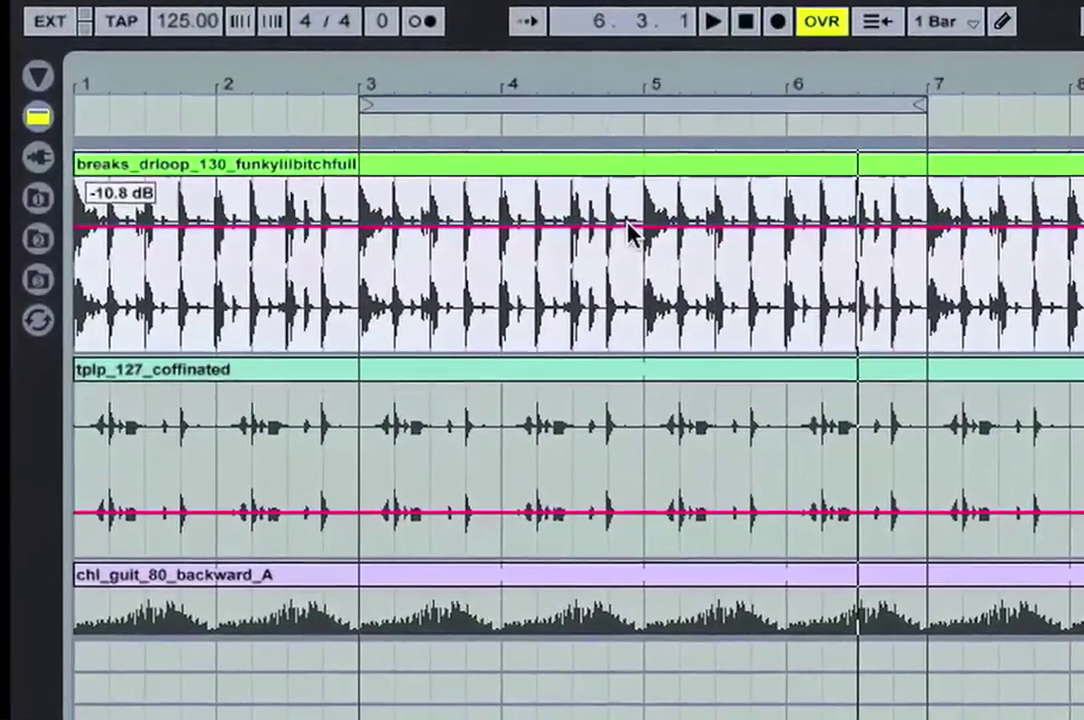
{"action": "left_click_drag", "start_coordinate": [630, 232], "coordinate": [629, 235]}
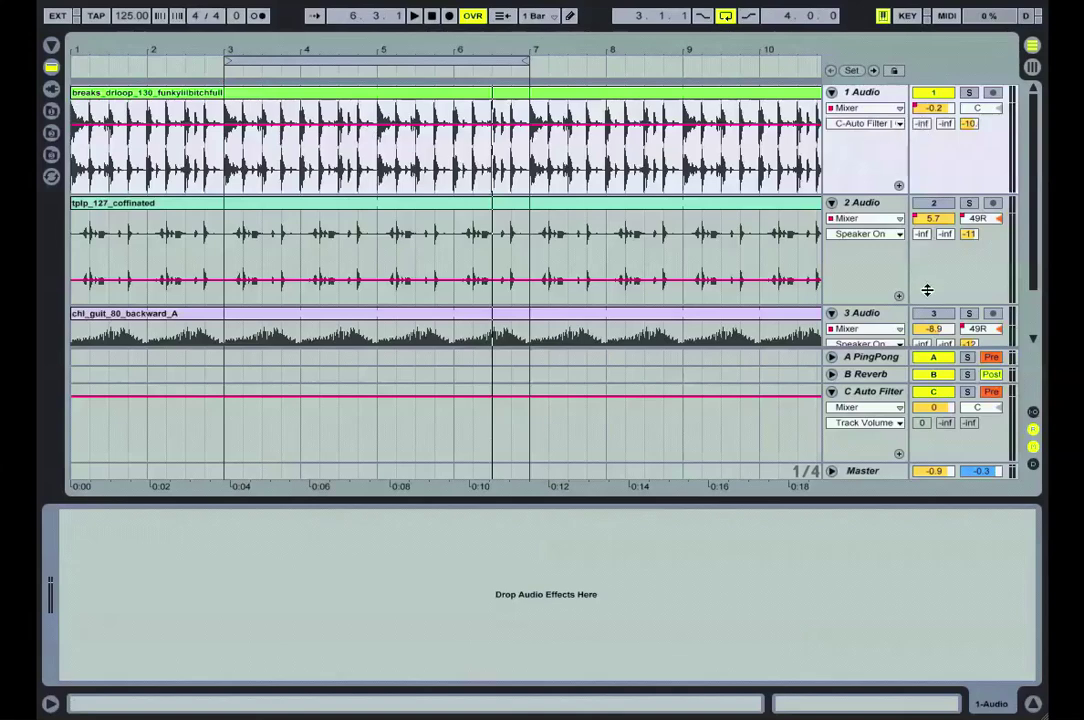
Target Return C's Auto Filter Frequency envelope and record a live knob sweep over bars 3–7.
{"action": "left_click", "coordinate": [867, 393]}
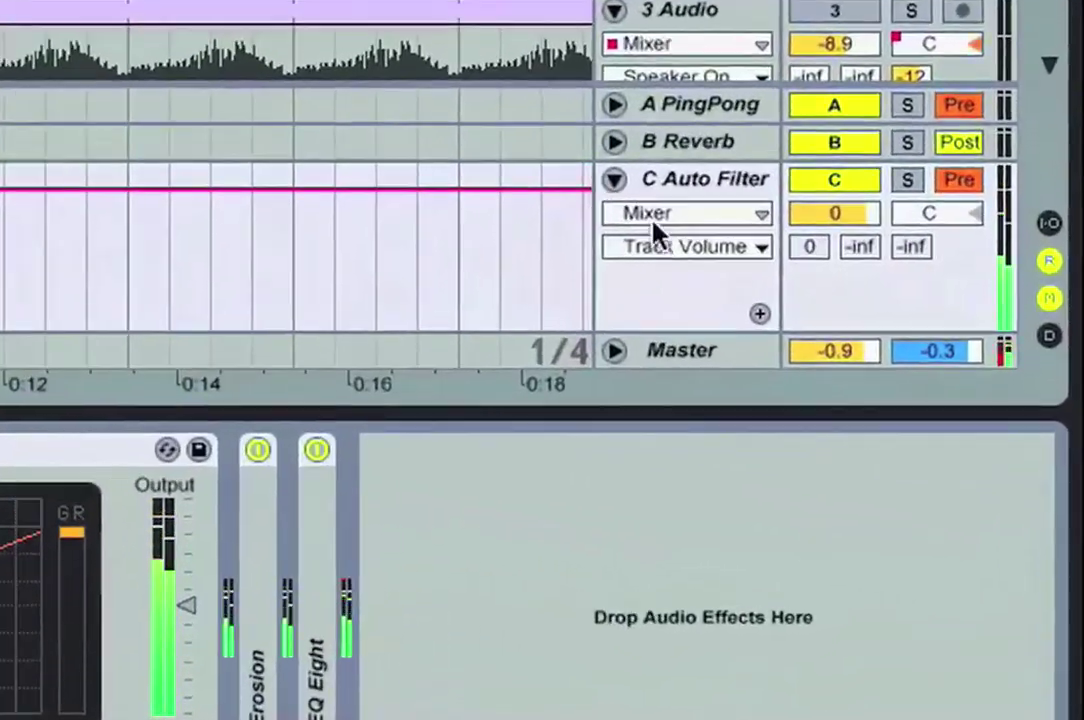
{"action": "left_click", "coordinate": [665, 222]}
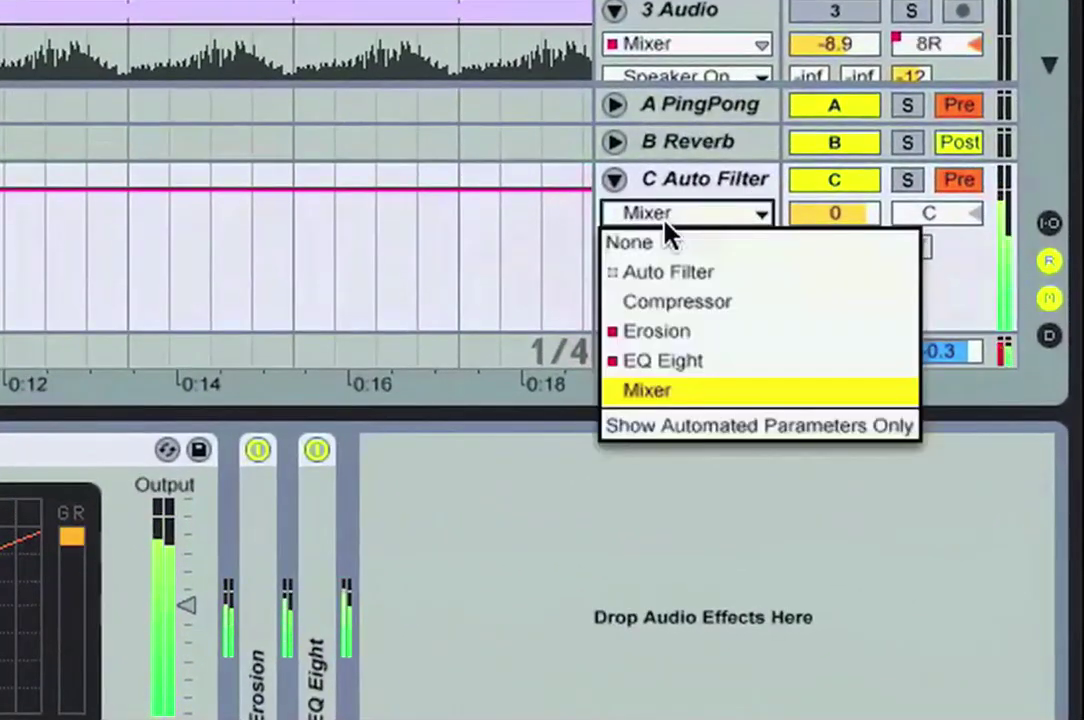
{"action": "left_click", "coordinate": [668, 271]}
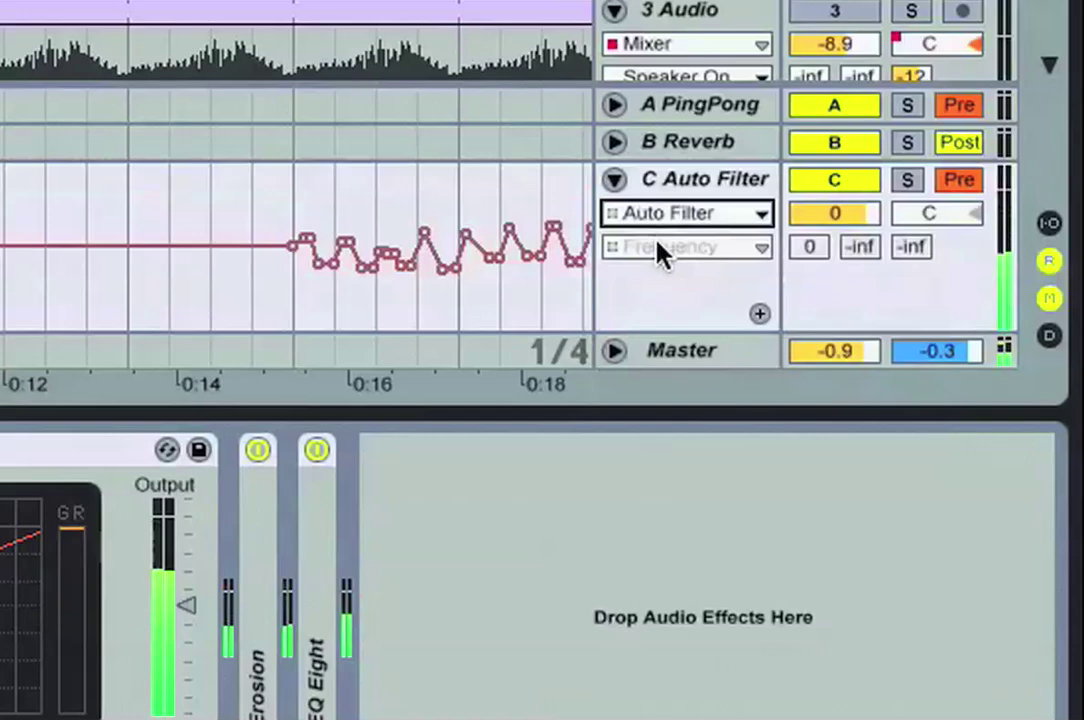
{"action": "left_click", "coordinate": [657, 245]}
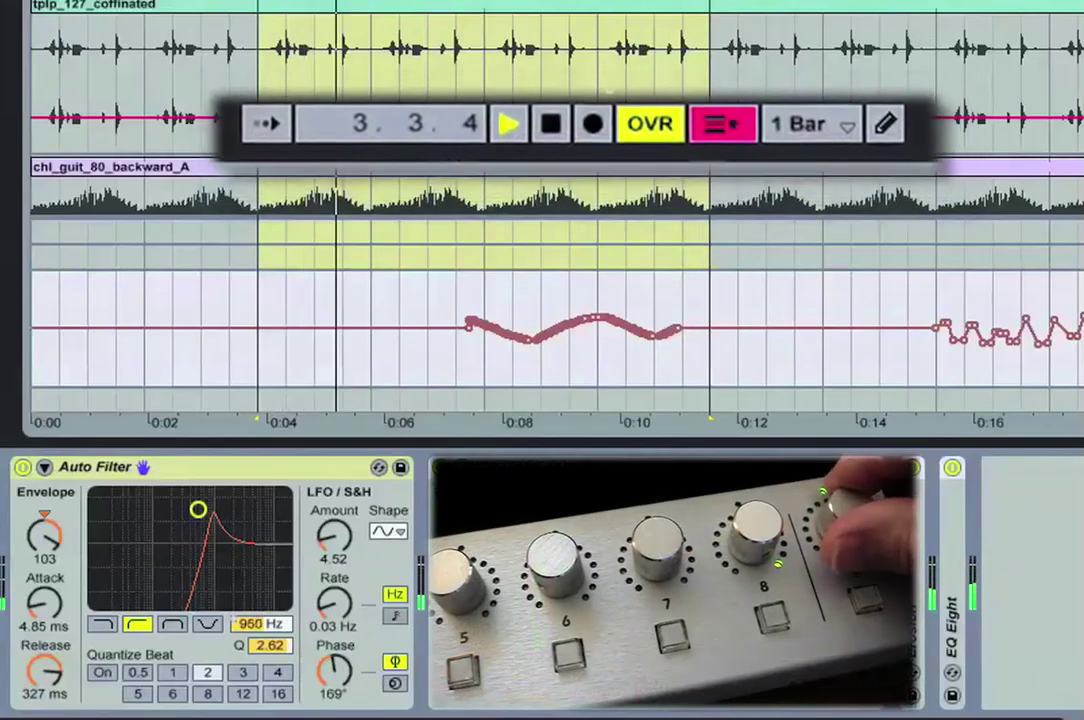
{"action": "left_click", "coordinate": [596, 128]}
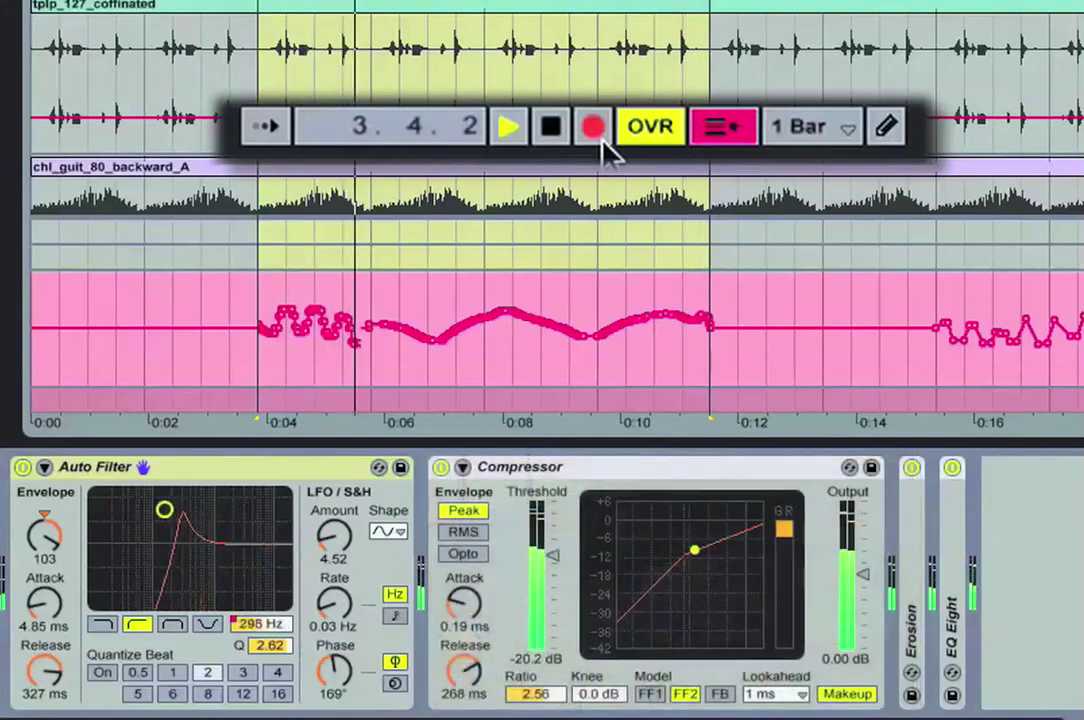
{"action": "left_click", "coordinate": [593, 127]}
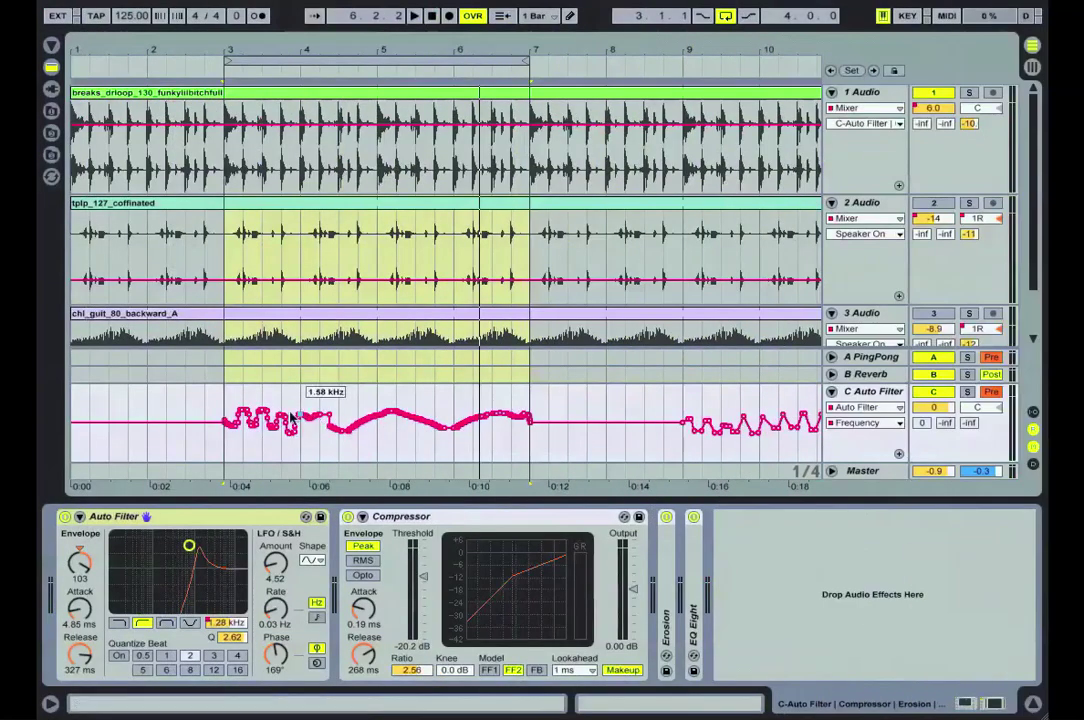
Select the recorded Frequency curve from 0:04 to 0:11 and copy the envelope.
{"action": "left_click_drag", "start_coordinate": [225, 452], "coordinate": [486, 431]}
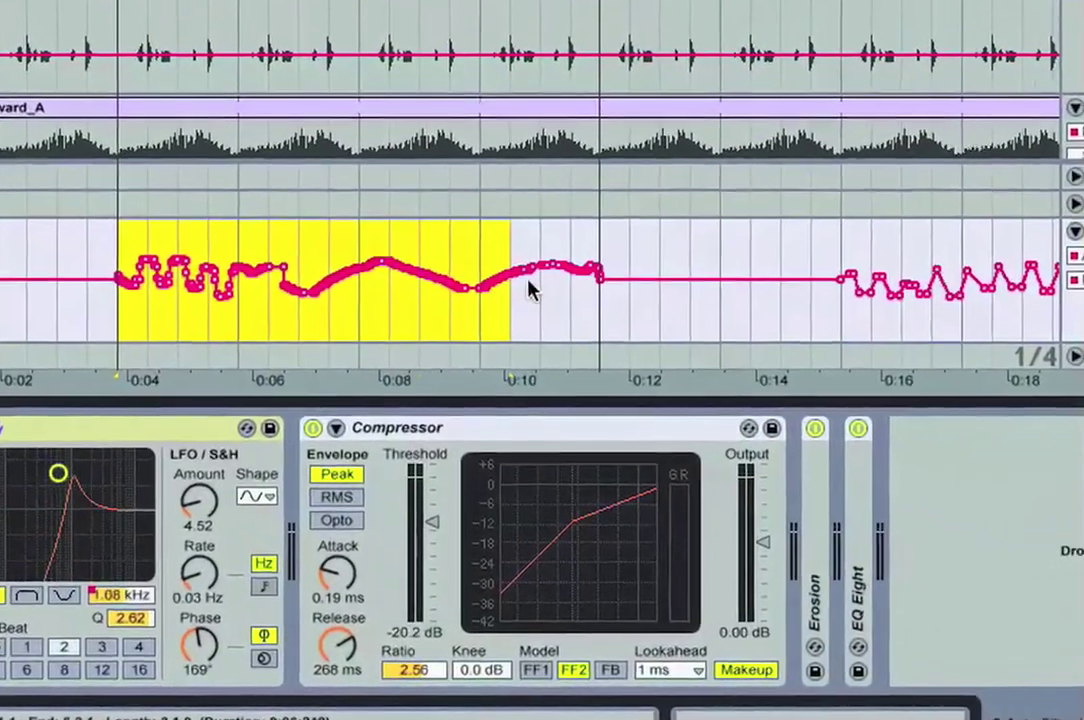
{"action": "left_click_drag", "start_coordinate": [528, 281], "coordinate": [593, 285]}
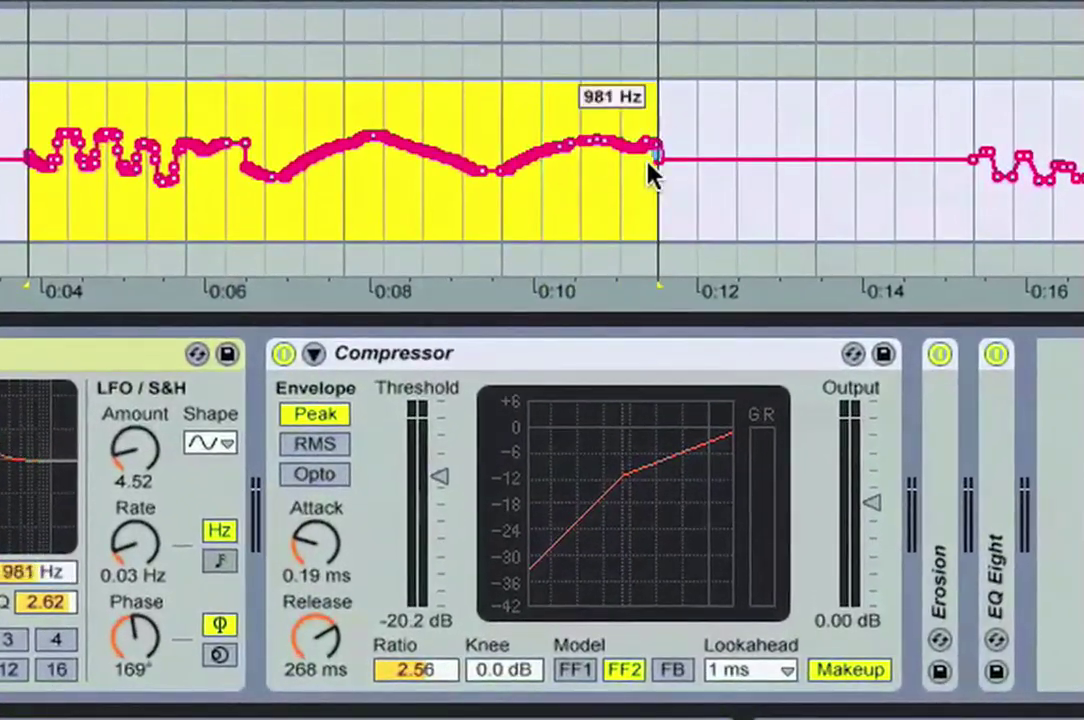
{"action": "left_click", "coordinate": [544, 192], "text": "ctrl"}
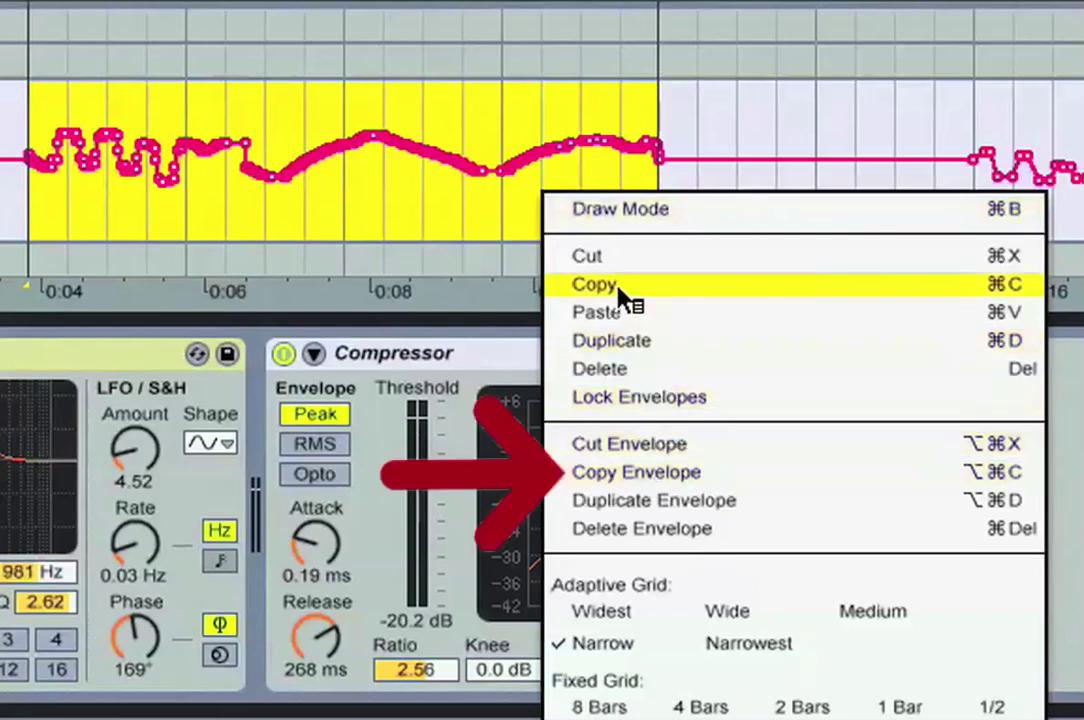
{"action": "left_click", "coordinate": [680, 477]}
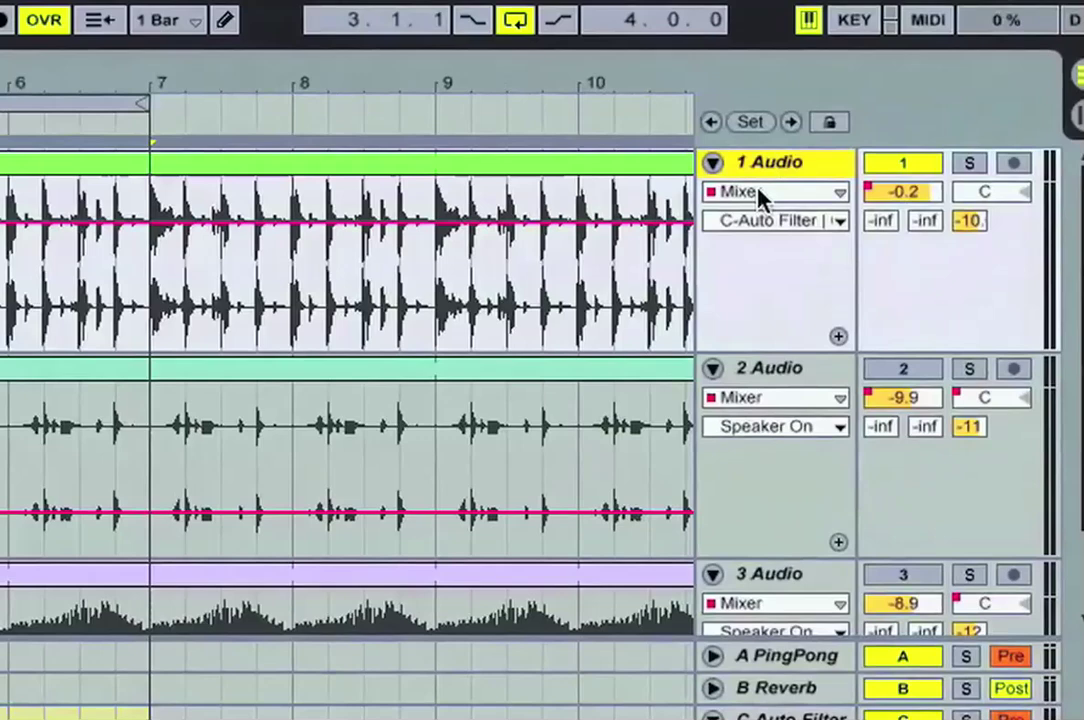
Paste the Frequency curve into Track 1's Mixer Track Volume envelope, then play back bars 3–7.
{"action": "left_click", "coordinate": [760, 195]}
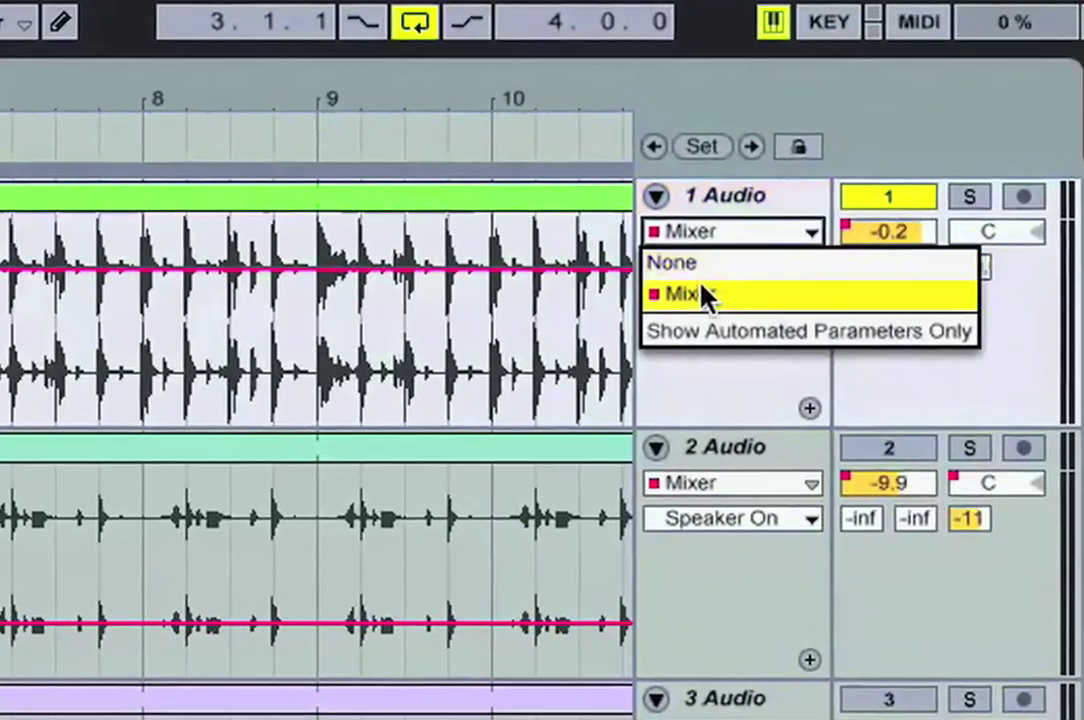
{"action": "left_click", "coordinate": [752, 246]}
{"action": "left_click", "coordinate": [706, 280]}
{"action": "key", "text": "Escape"}
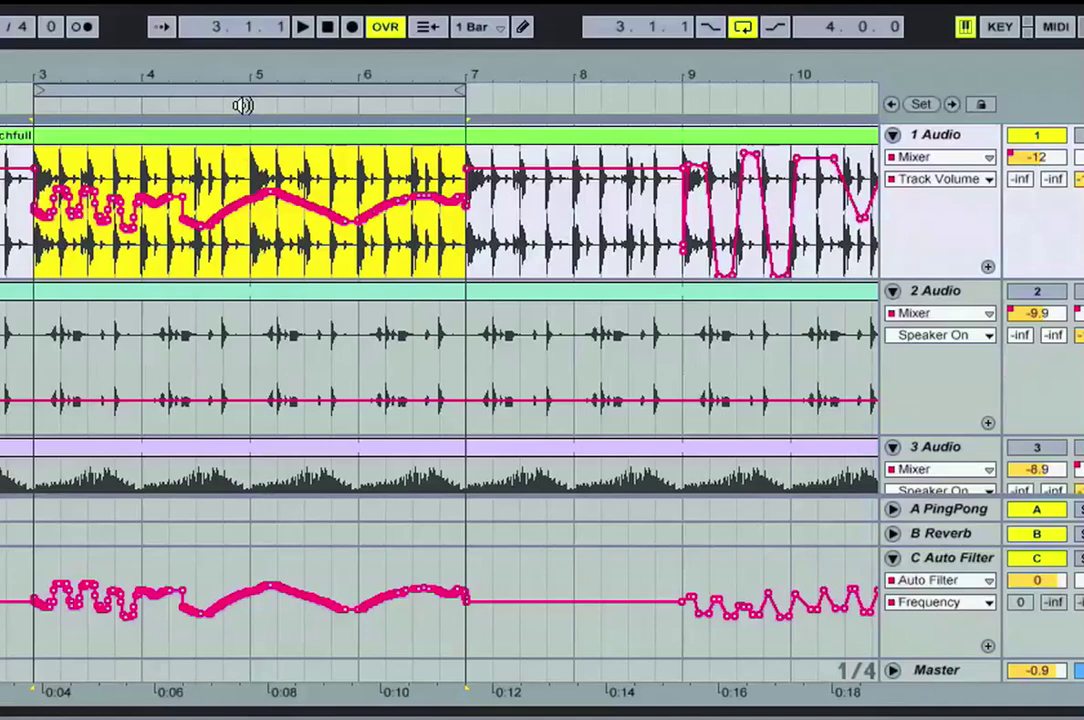
{"action": "left_click", "coordinate": [233, 90]}
{"action": "key", "text": "space"}
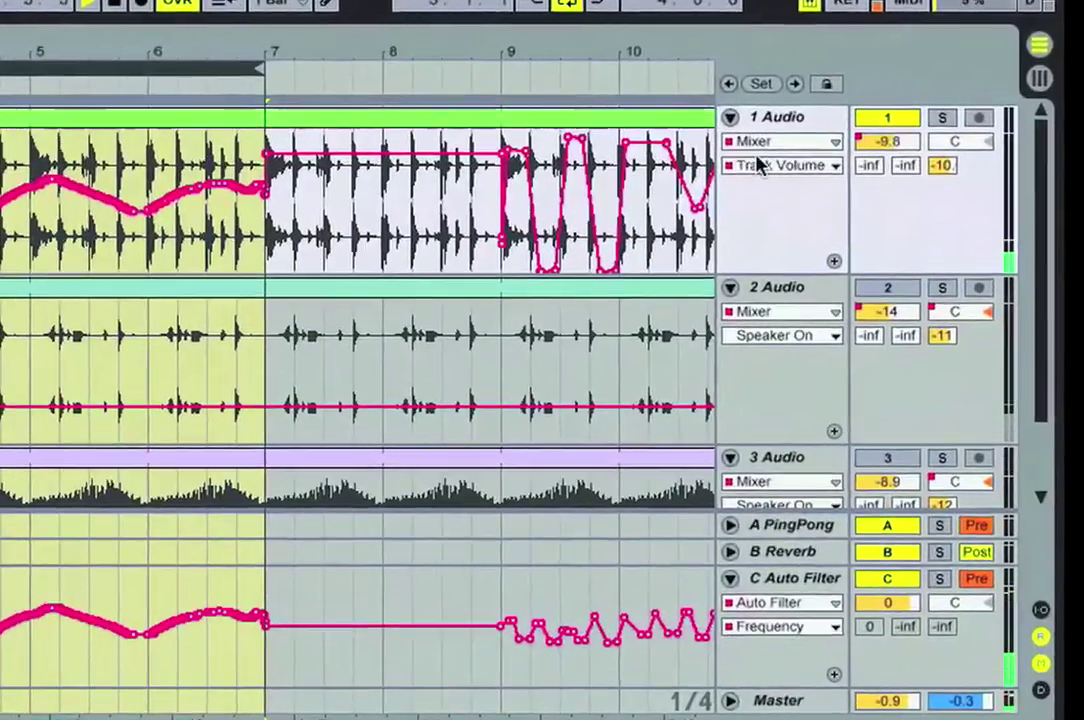
Put the curve on Track 1's Track Panning envelope and move one breakpoint from 3R to 6L.
{"action": "left_click", "coordinate": [928, 179]}
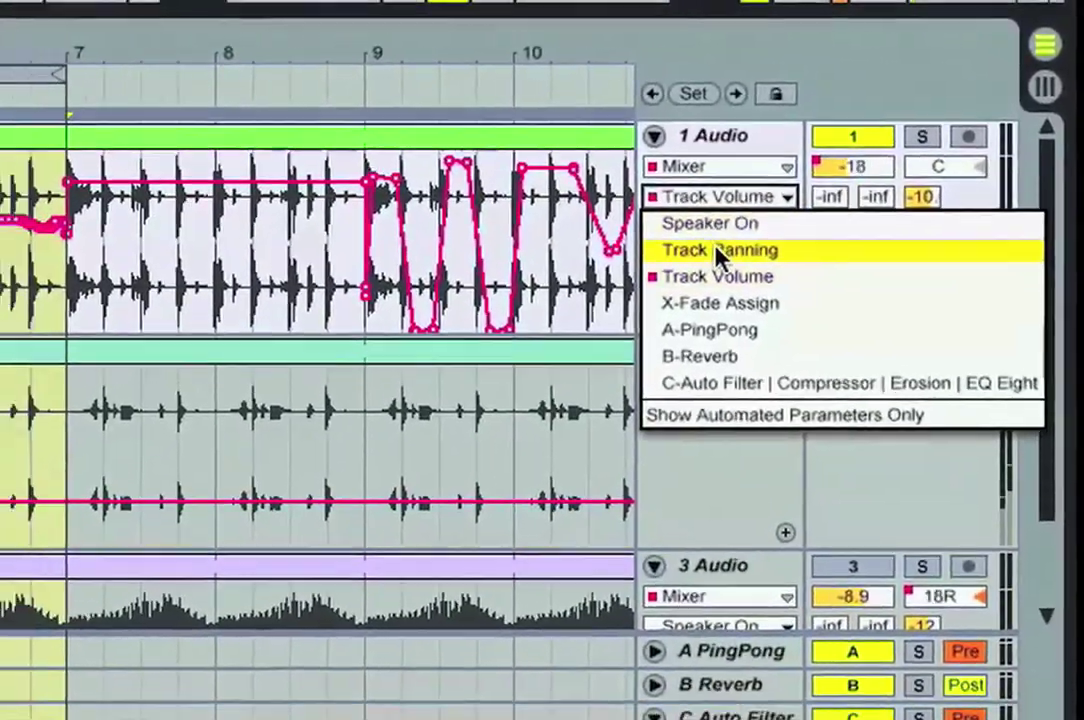
{"action": "left_click", "coordinate": [735, 231]}
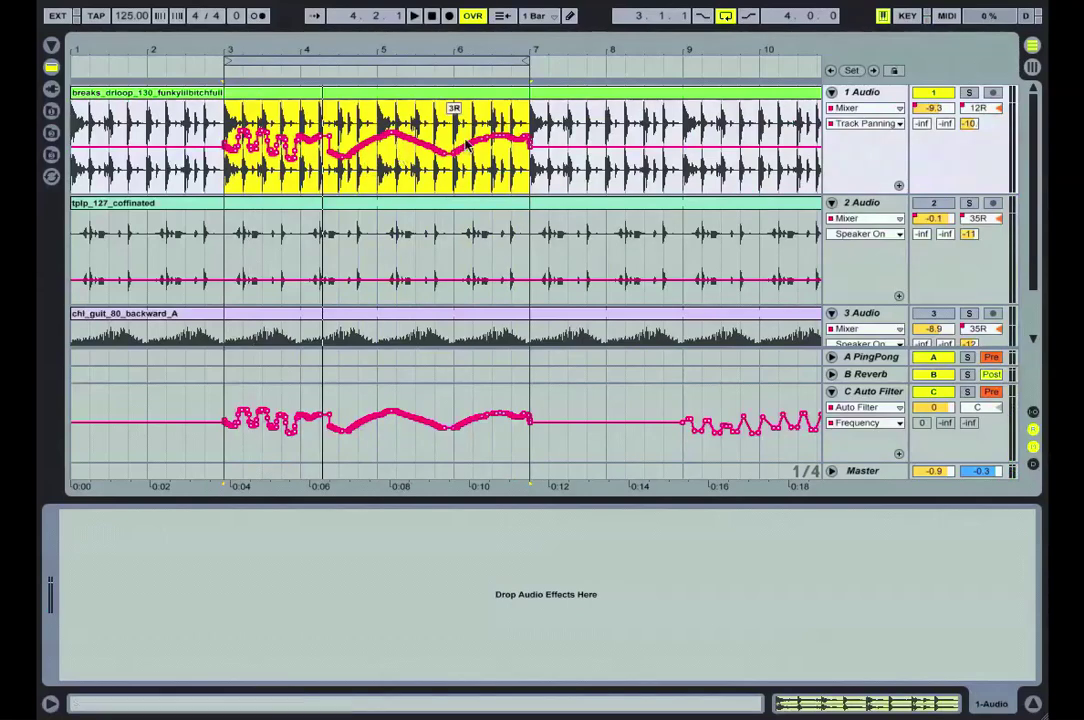
{"action": "left_click_drag", "start_coordinate": [465, 143], "coordinate": [449, 164]}
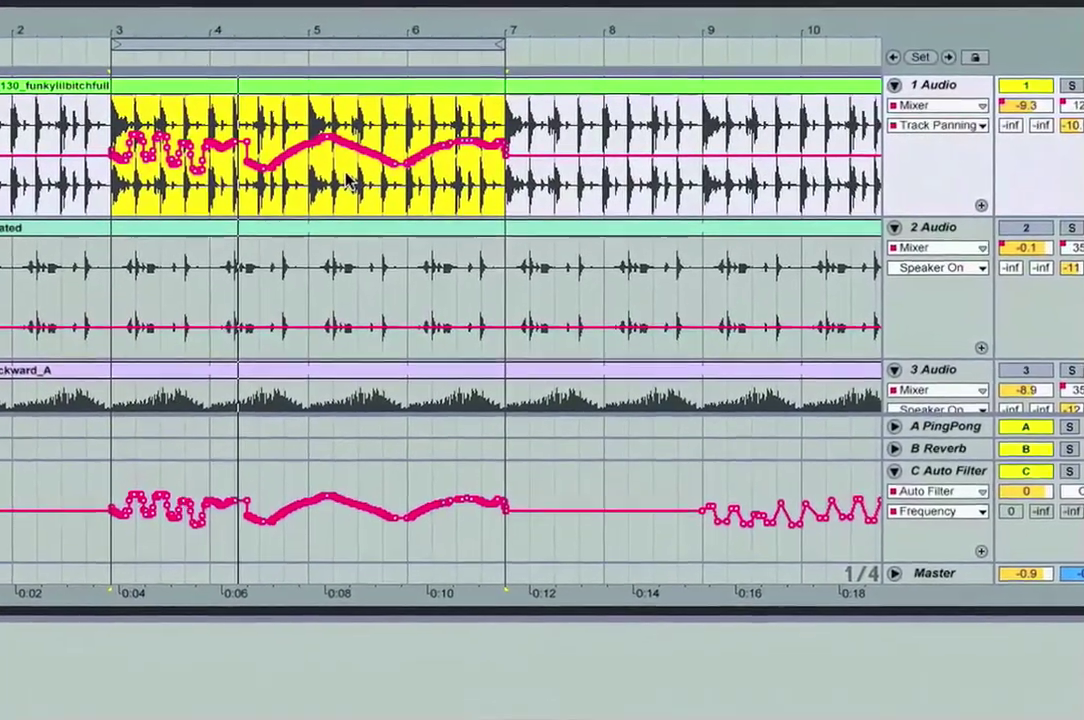
{"action": "right_click", "coordinate": [377, 174]}
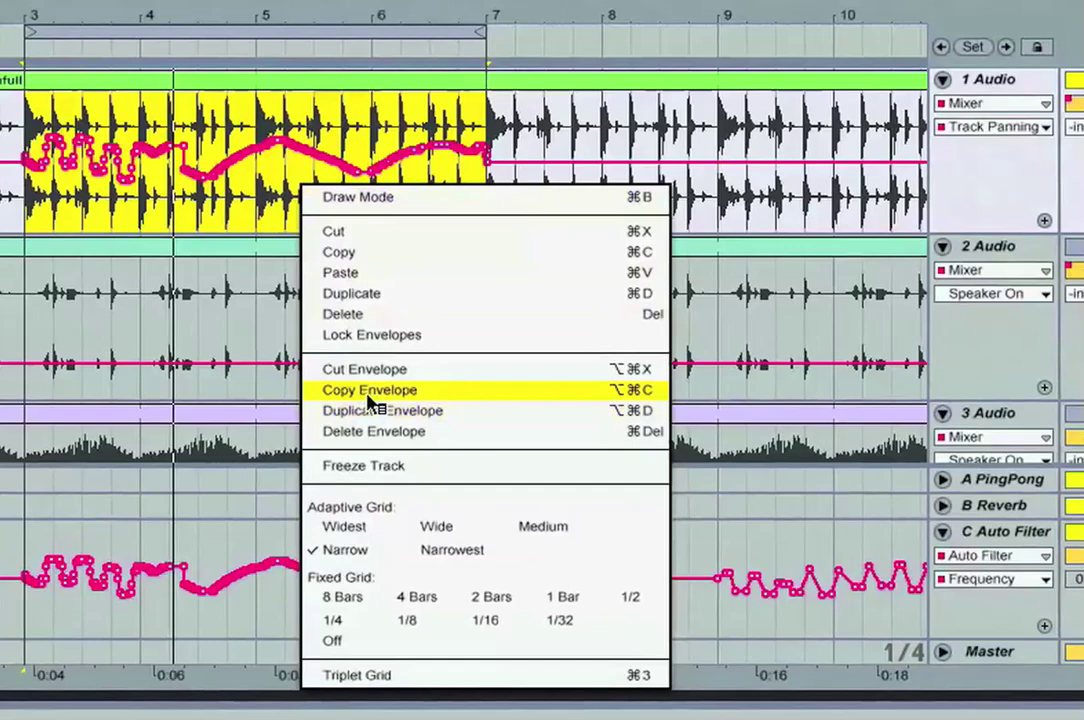
{"action": "left_click", "coordinate": [352, 118]}
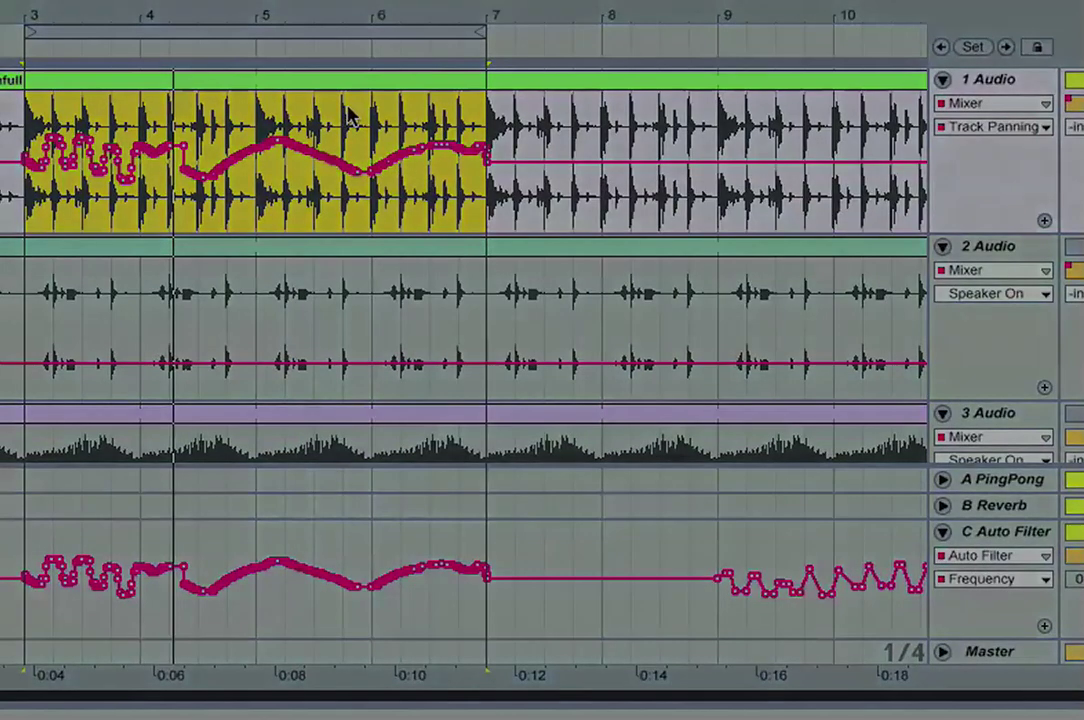